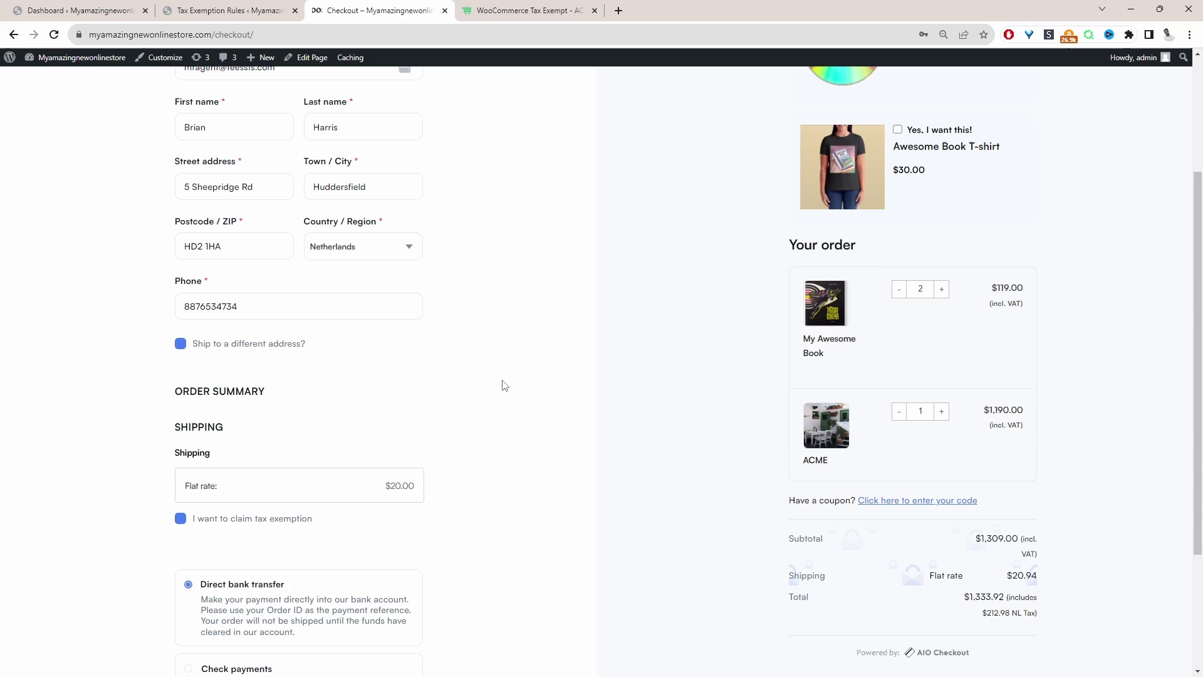
# Tick 'I want to claim tax exemption' at checkout to reveal an empty Tax Number field.
pyautogui.scroll(-3, 505, 384)
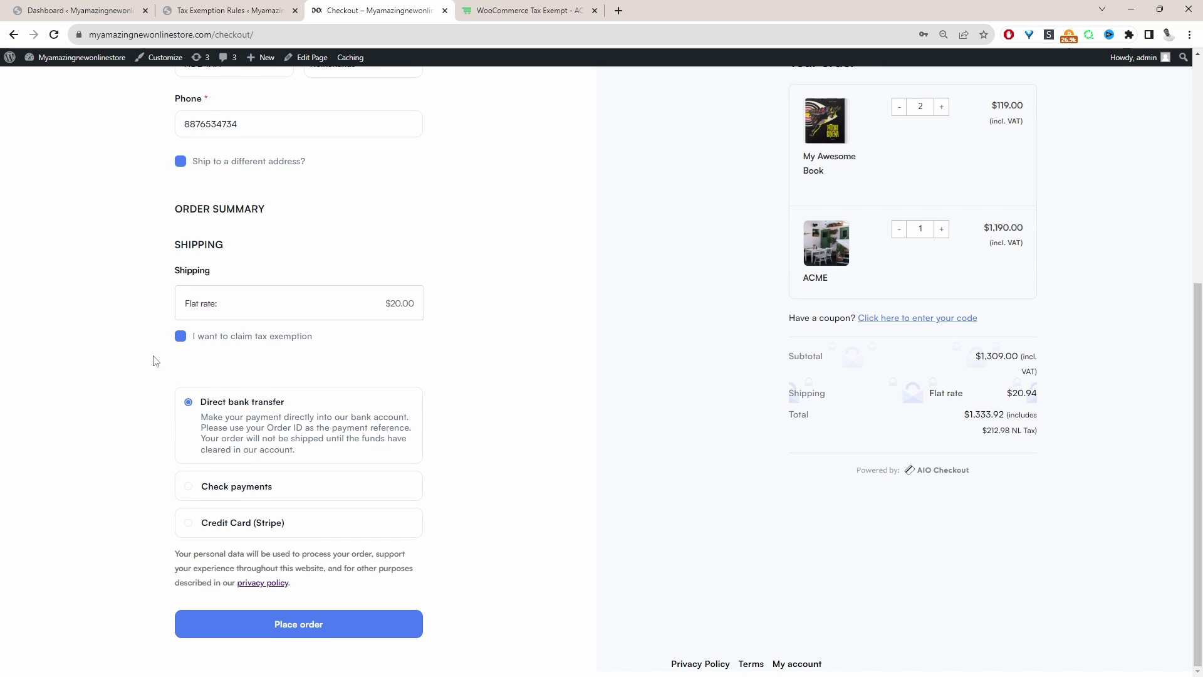
pyautogui.click(181, 336)
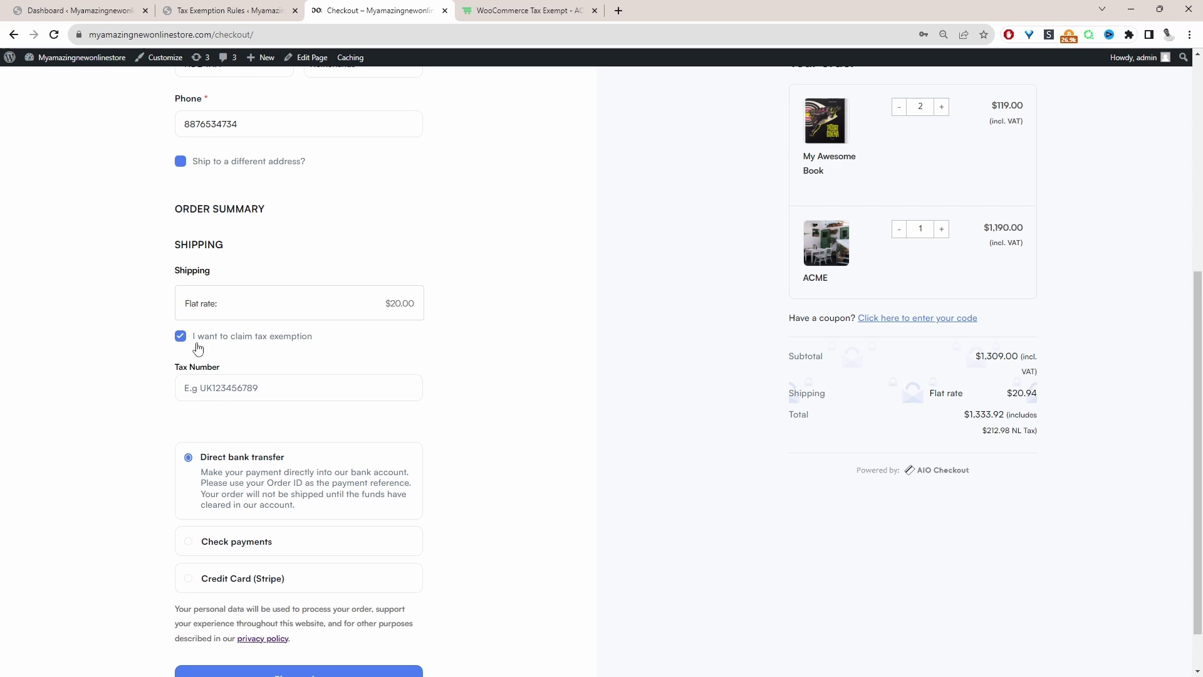
# Enter the saved Swedish VAT number, review the returned business details, then go to the Tax Exempt page.
pyautogui.click(223, 387)
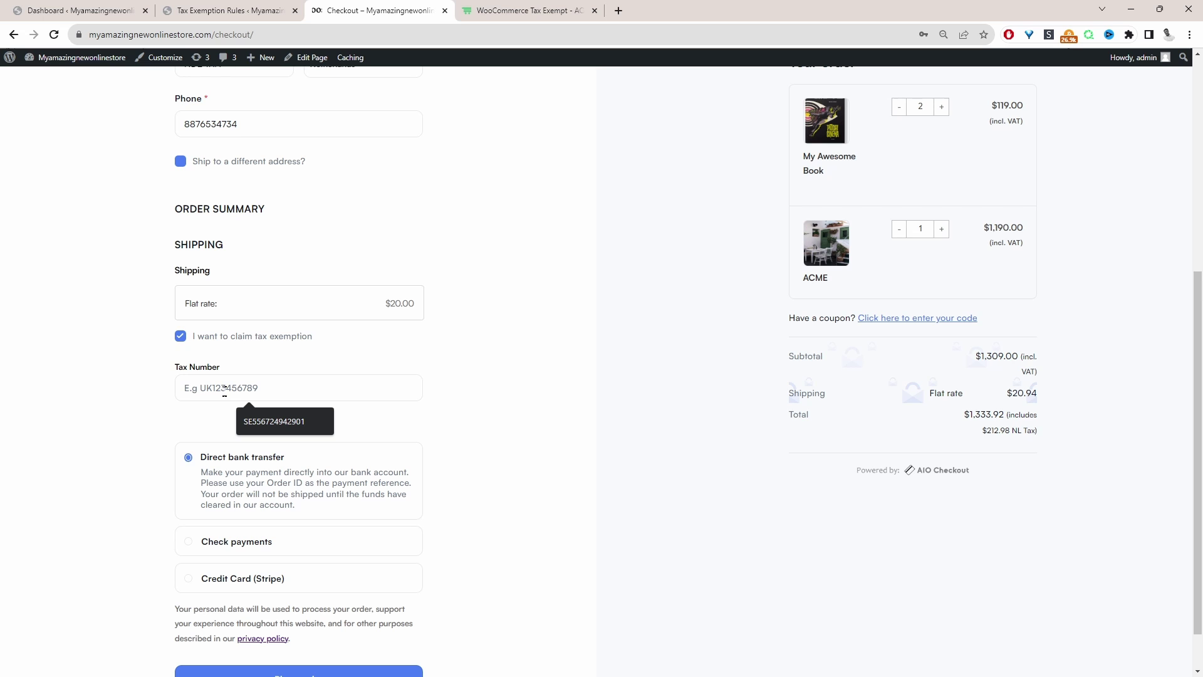
pyautogui.click(242, 418)
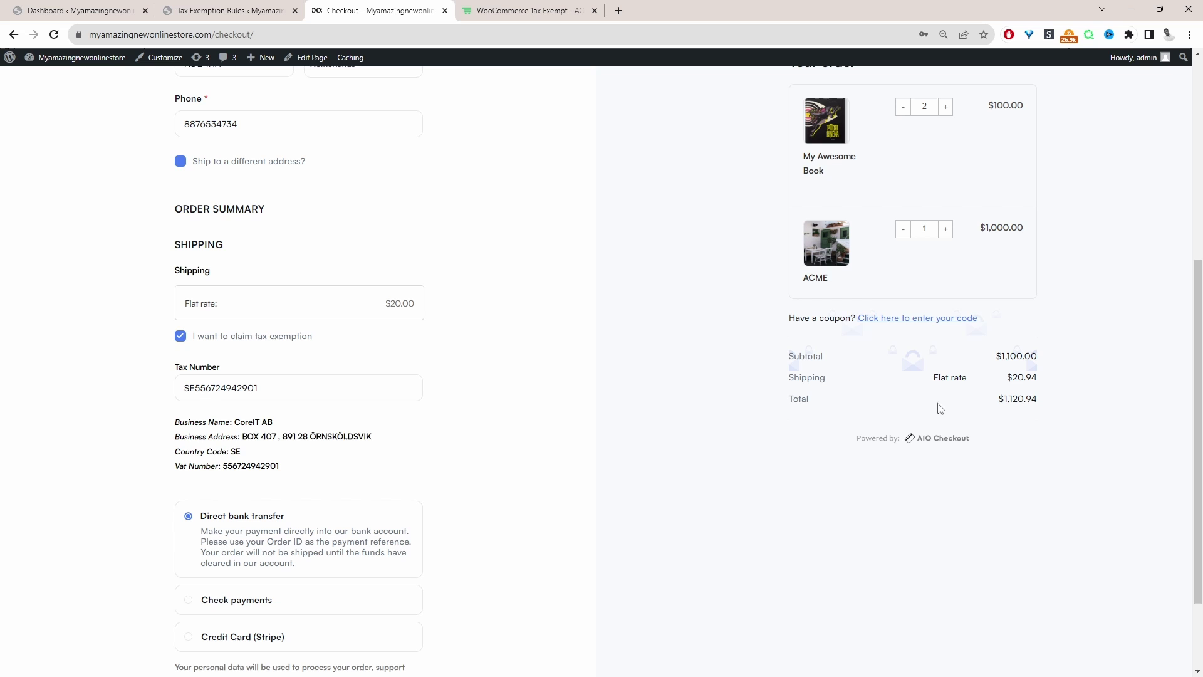
pyautogui.moveTo(348, 478); pyautogui.dragTo(199, 421)
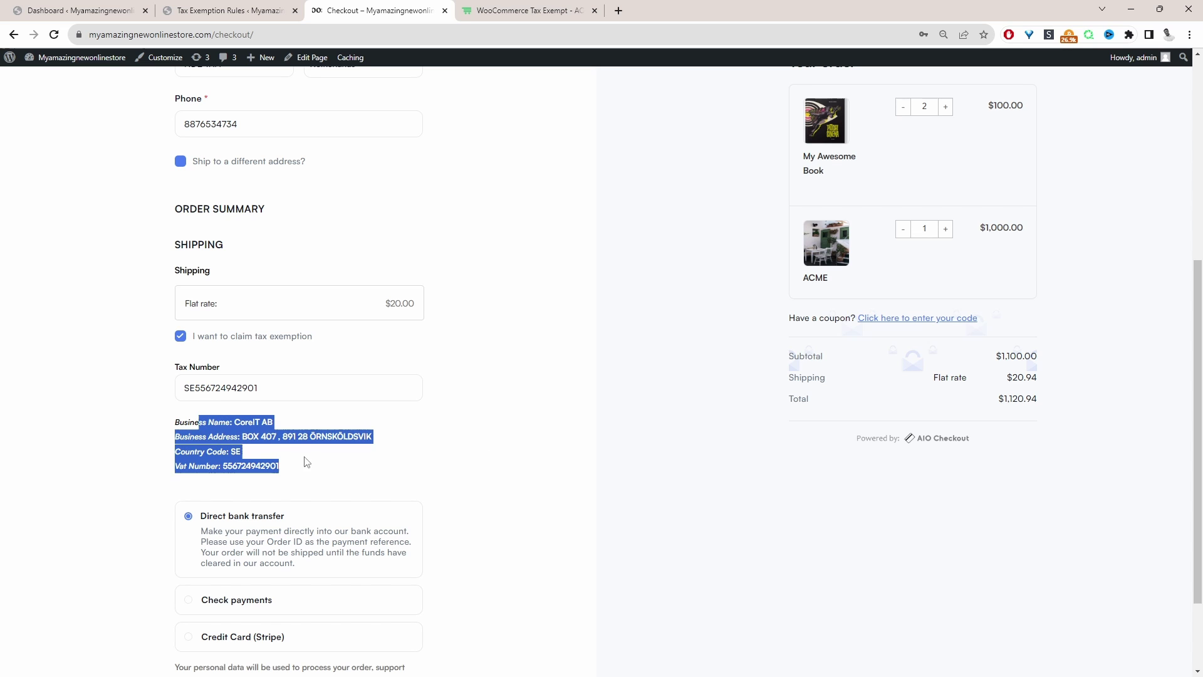
pyautogui.click(475, 438)
pyautogui.scroll(1, 475, 438)
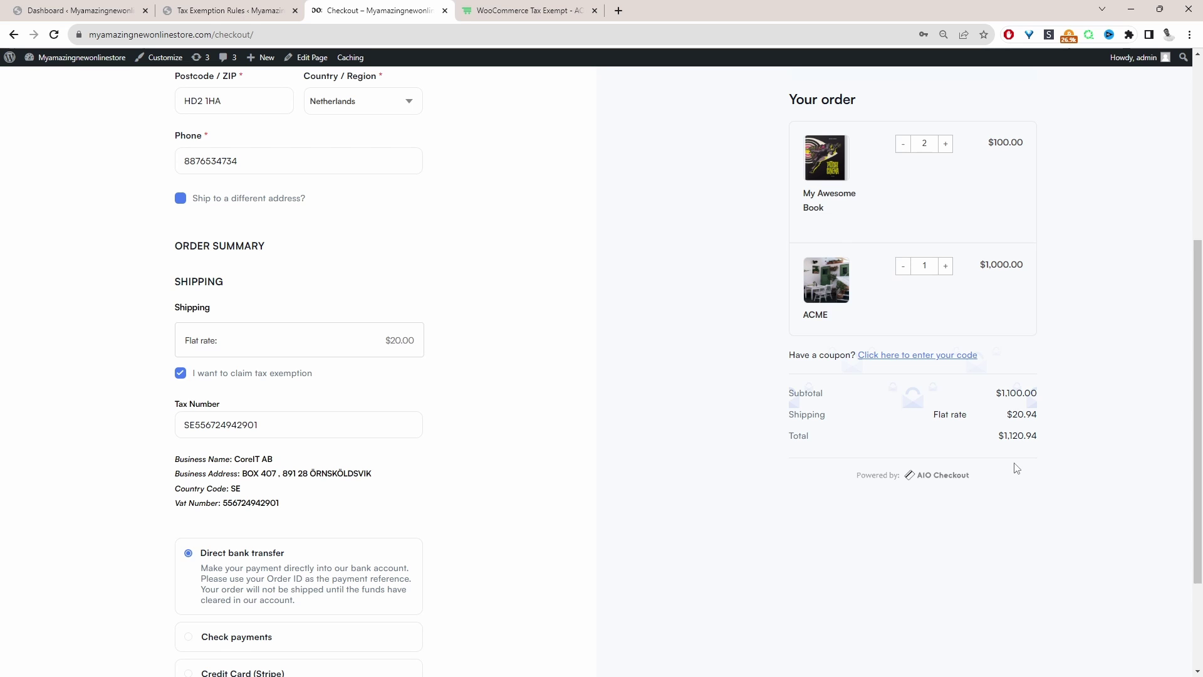
pyautogui.click(473, 12)
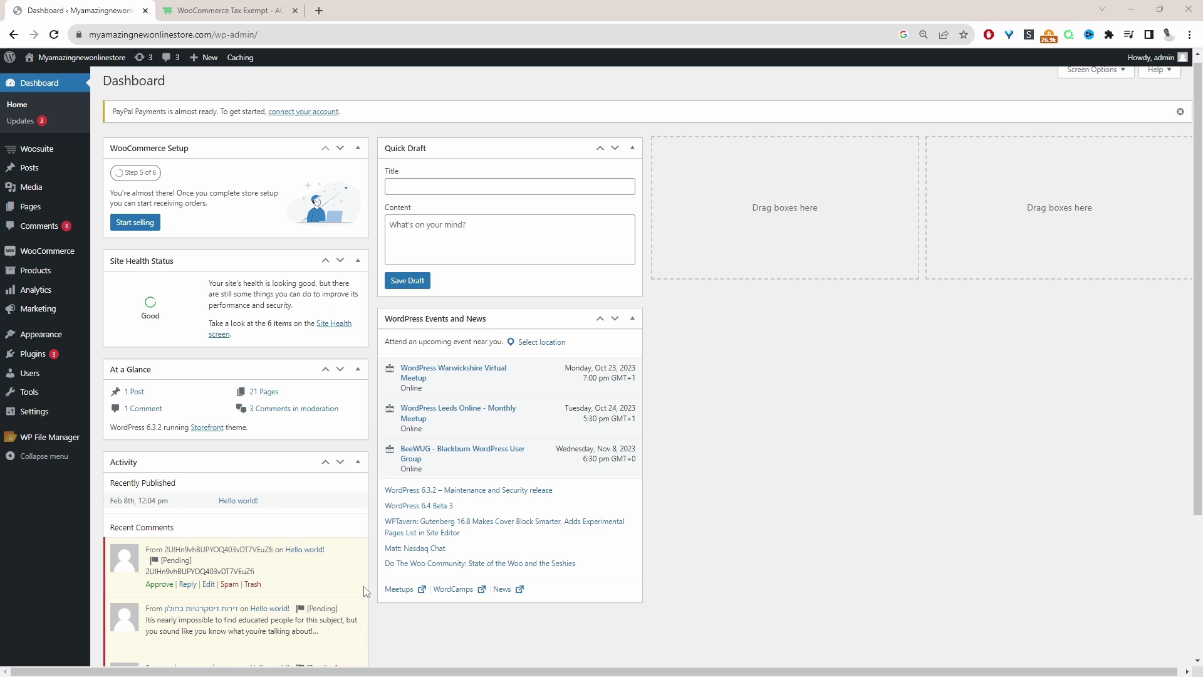
# Open Woosuite Addons in a new tab and scroll to the Tax Exemption Rules addon.
pyautogui.moveTo(47, 353)
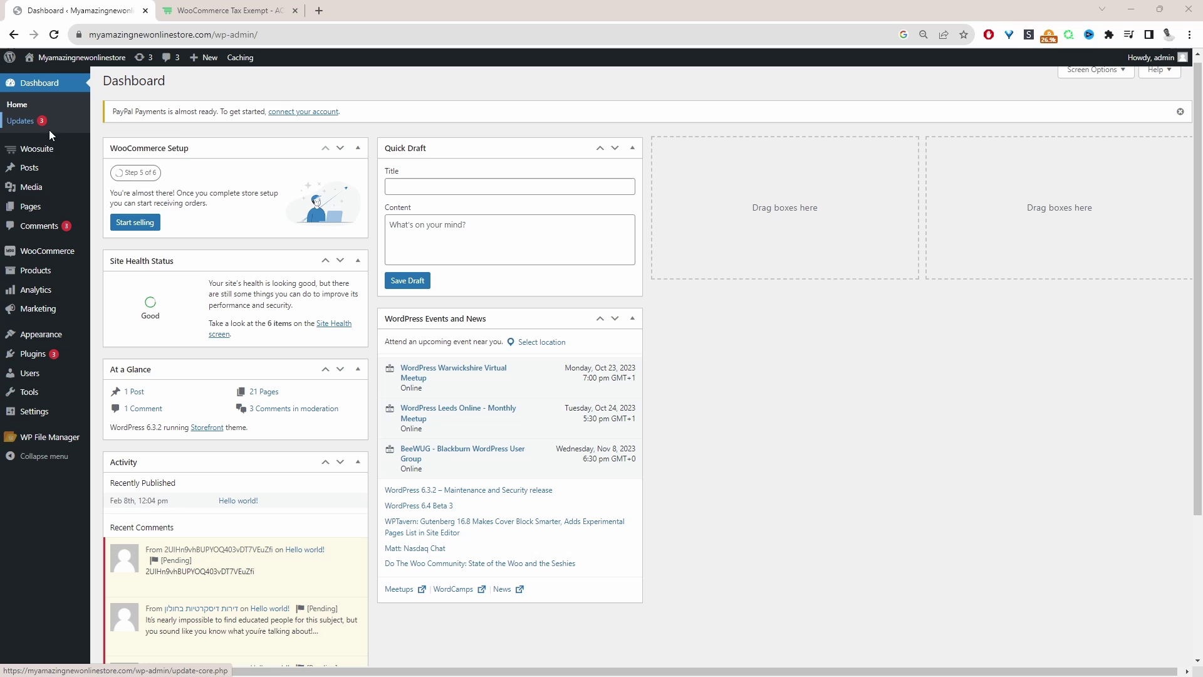
pyautogui.moveTo(54, 153)
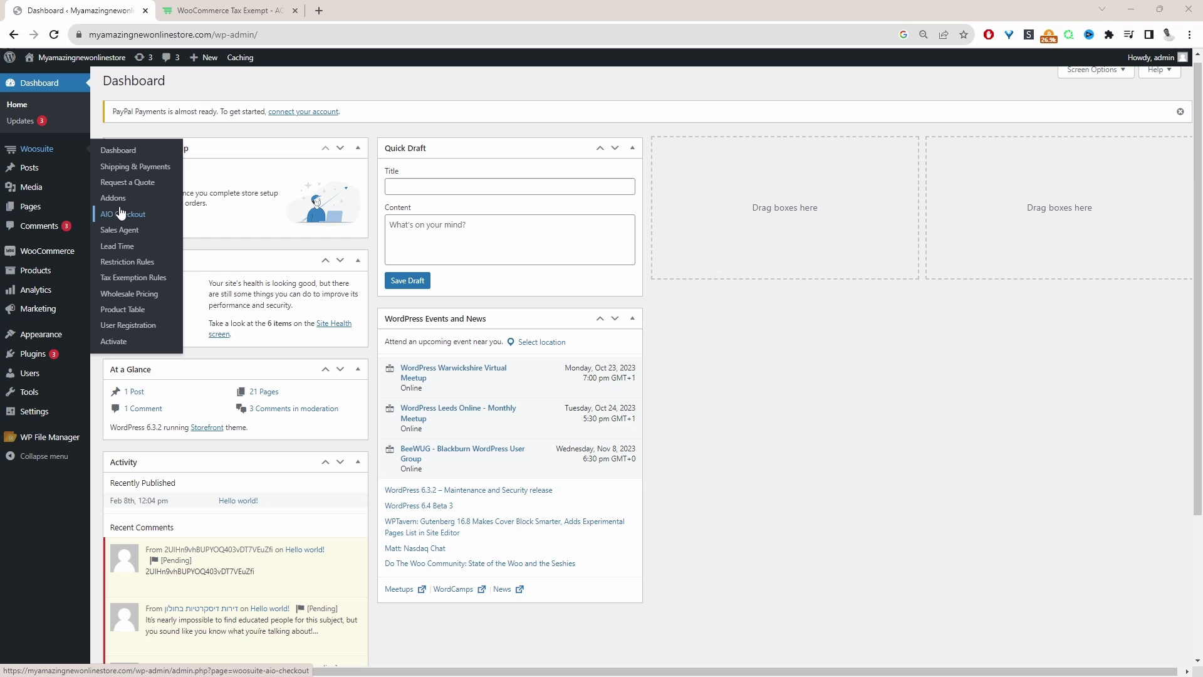
pyautogui.middleClick(135, 166)
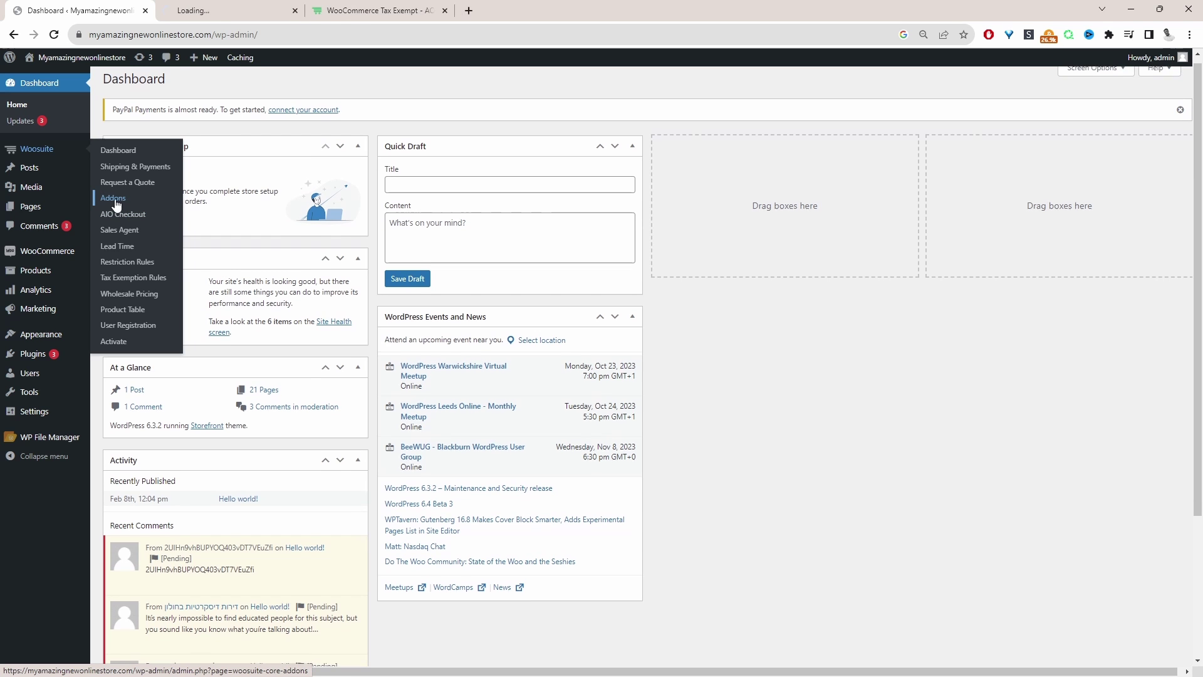
pyautogui.click(239, 10)
pyautogui.scroll(-8, 605, 529)
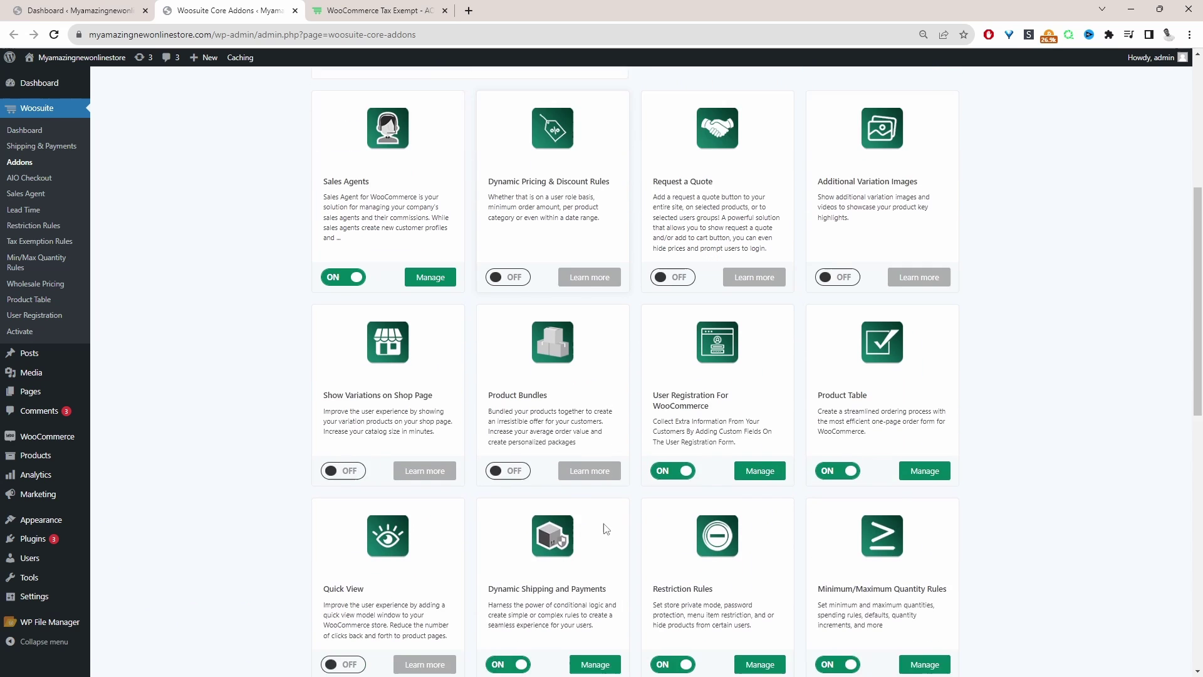
pyautogui.scroll(-5, 605, 530)
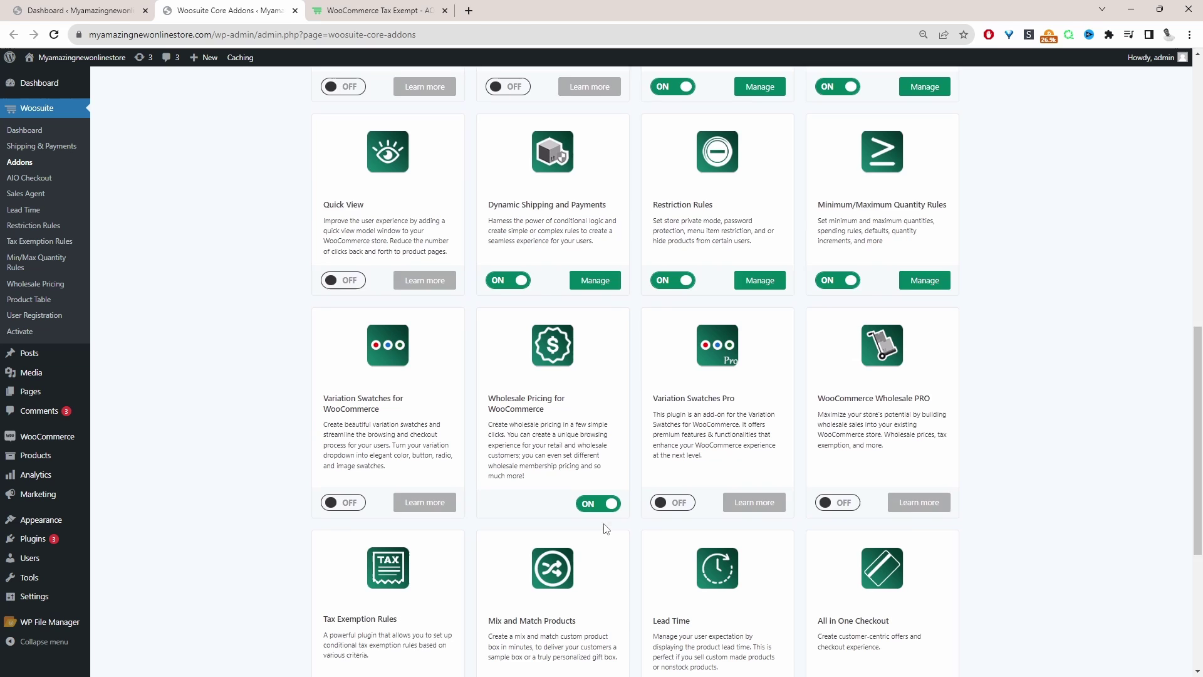
pyautogui.scroll(-2, 604, 529)
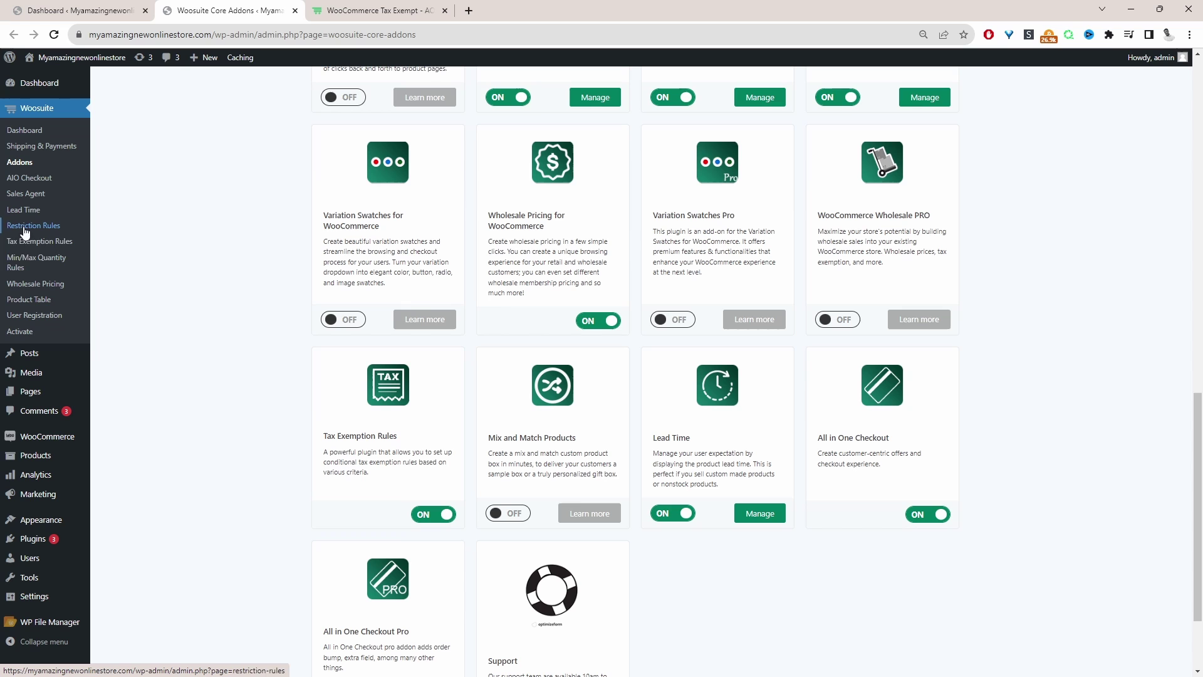
# Review the Tax Exemption Rules Tax Options: validation enabled, VIES Validation mode, and the custom exemption label.
pyautogui.click(57, 243)
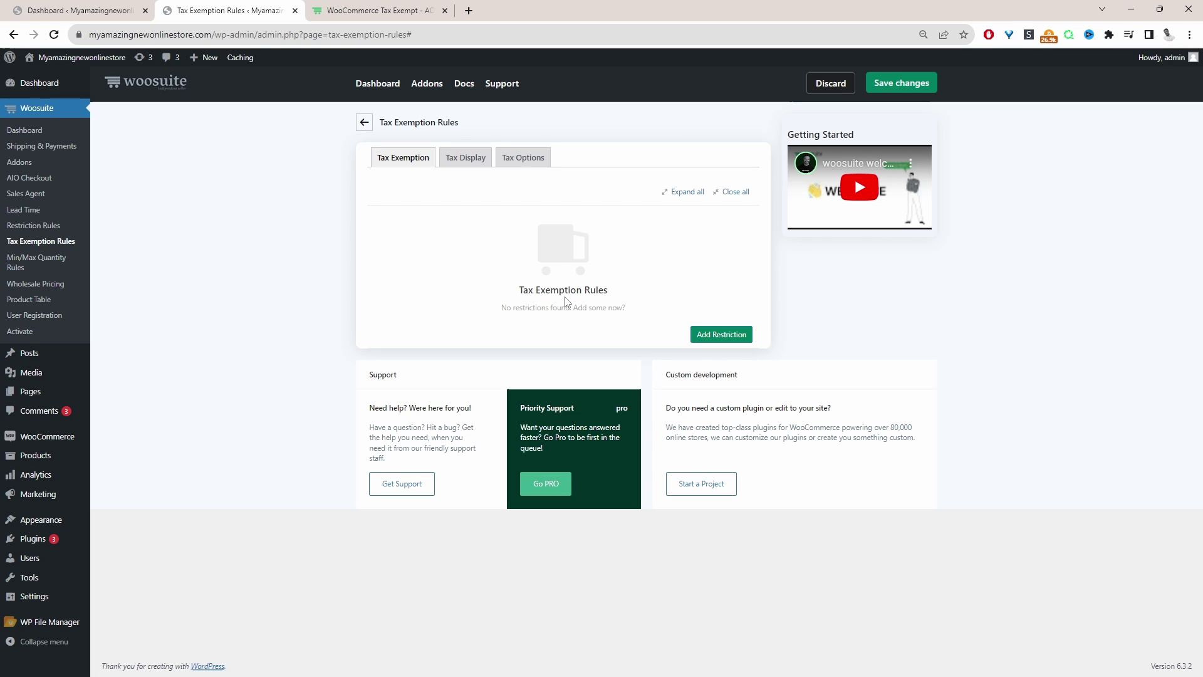
pyautogui.click(536, 168)
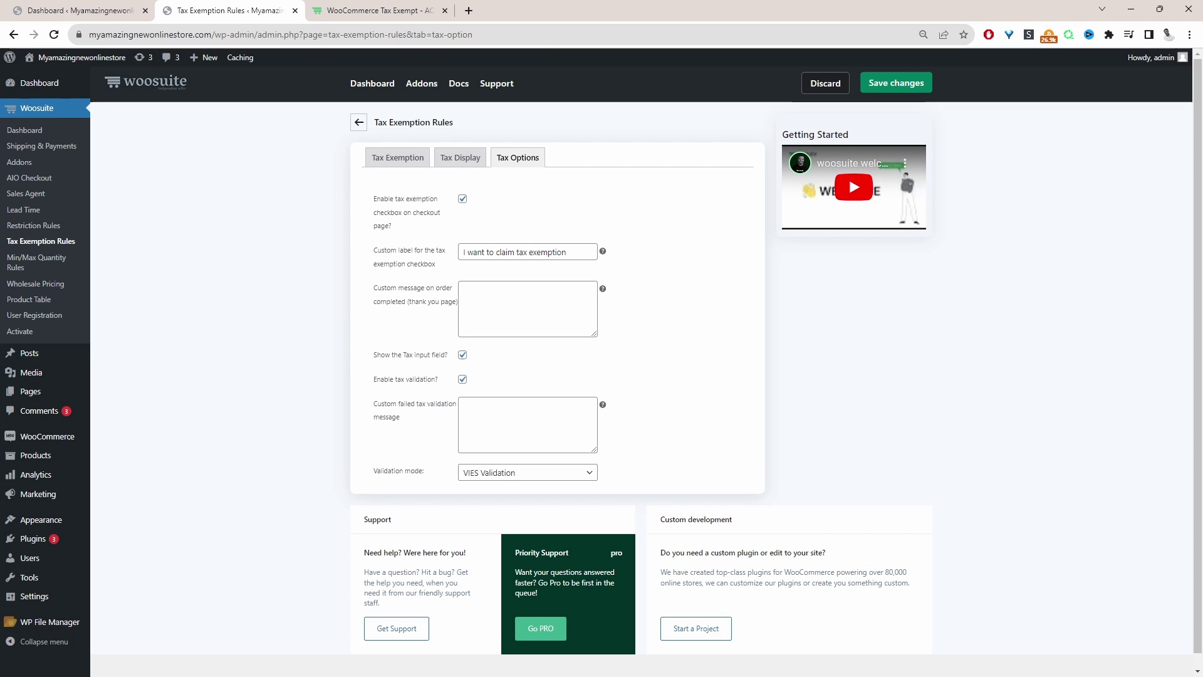
pyautogui.moveTo(566, 252); pyautogui.dragTo(461, 251)
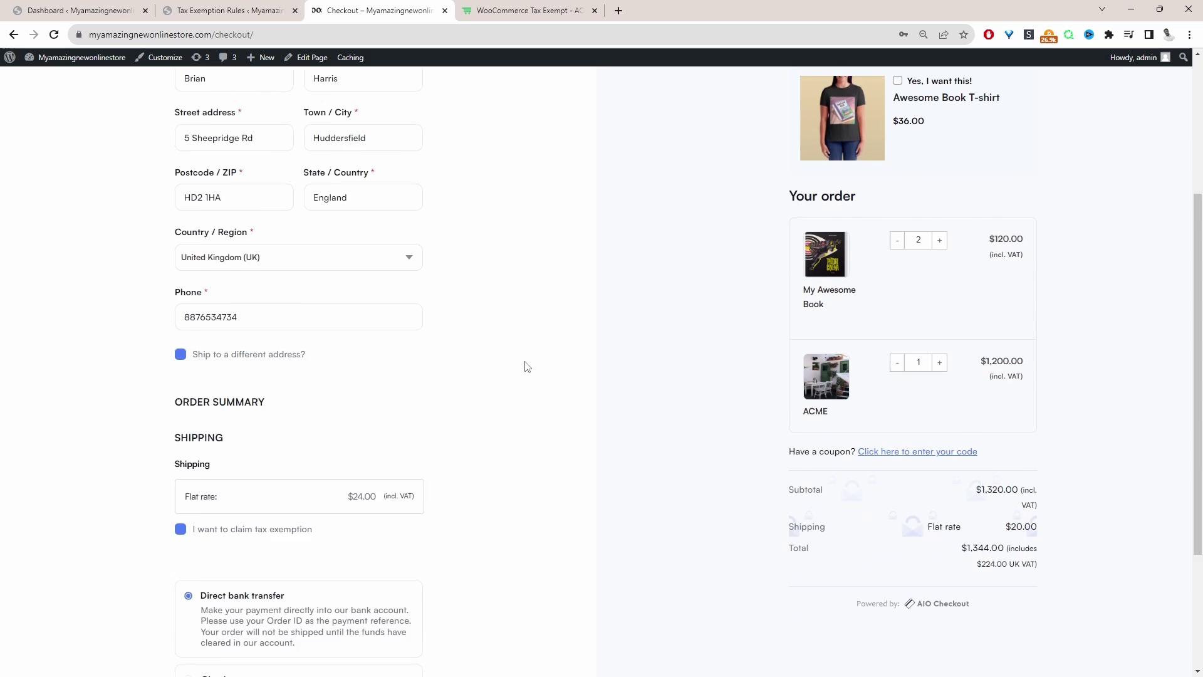
pyautogui.scroll(-3, 526, 366)
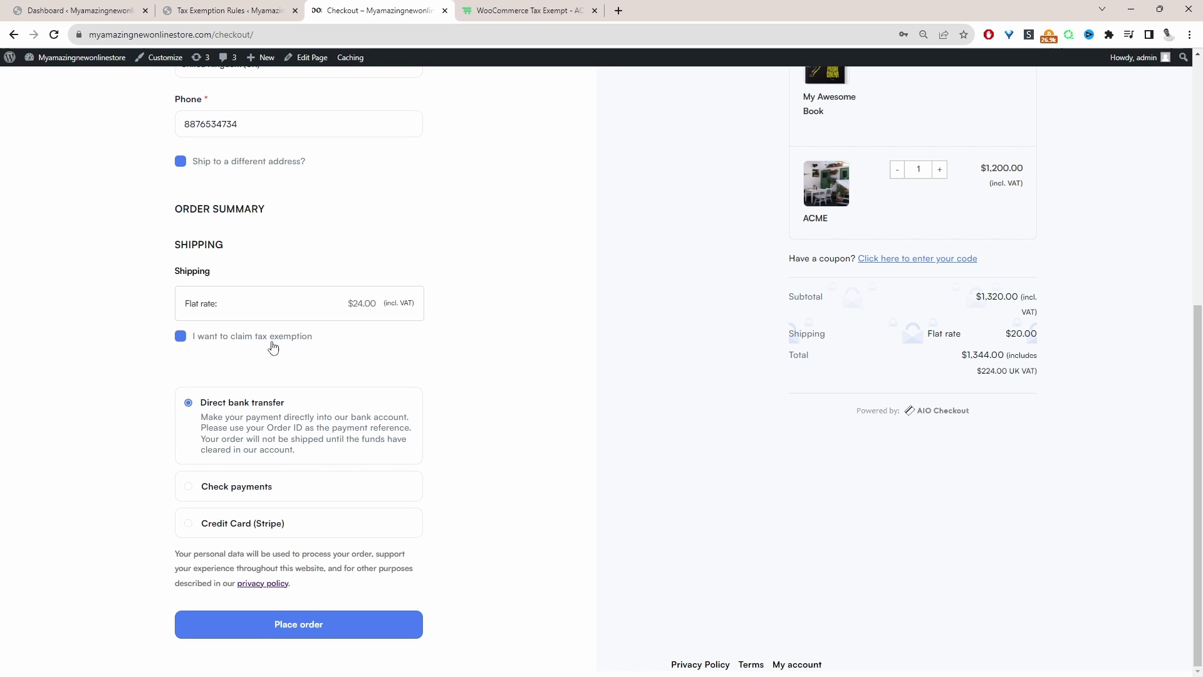
# Claim tax exemption with an empty Tax Number, leaving the total at $1,344.00 including UK VAT.
pyautogui.click(181, 338)
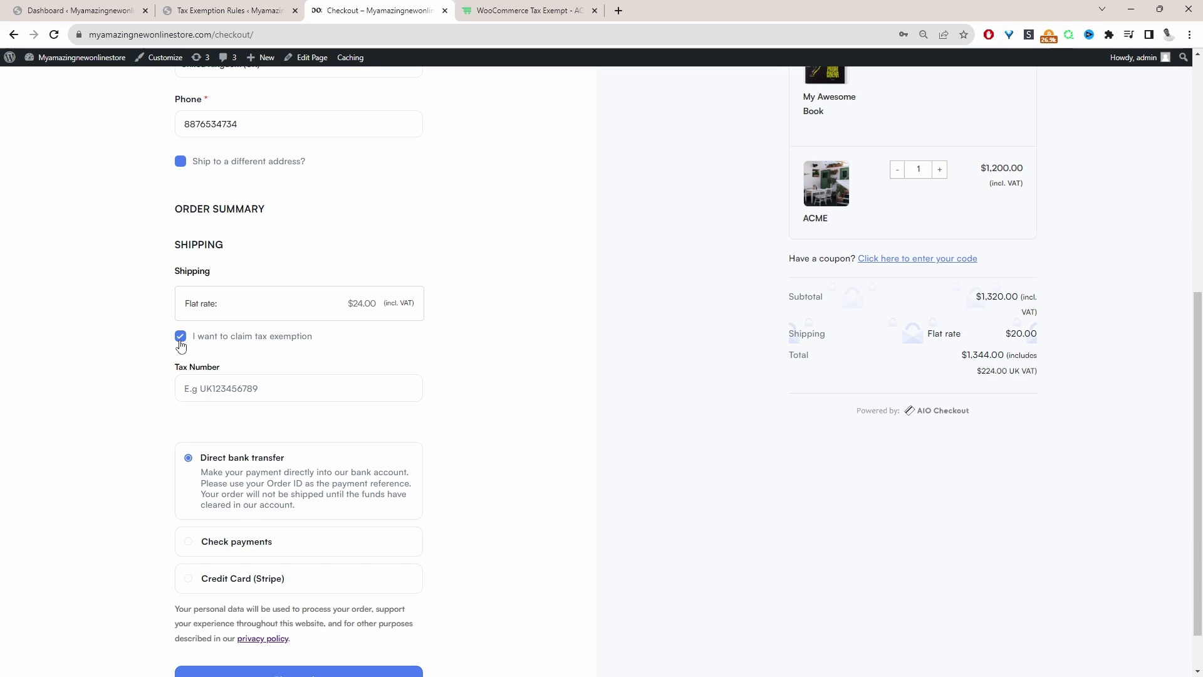
pyautogui.click(188, 388)
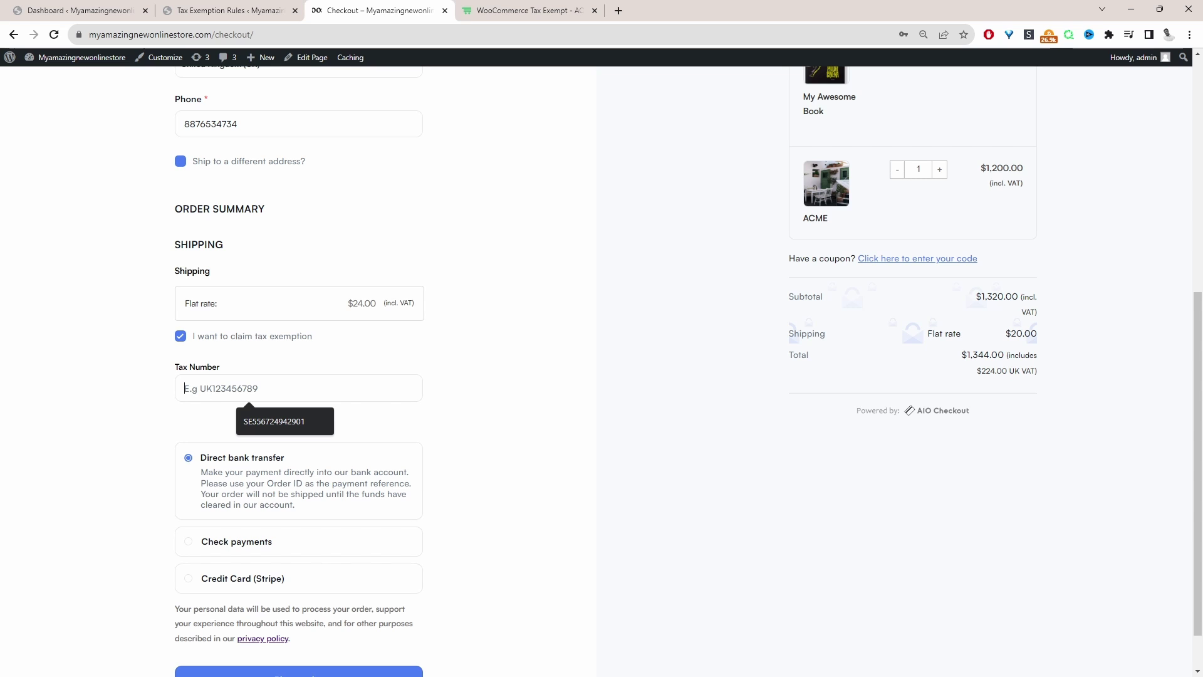
pyautogui.click(502, 381)
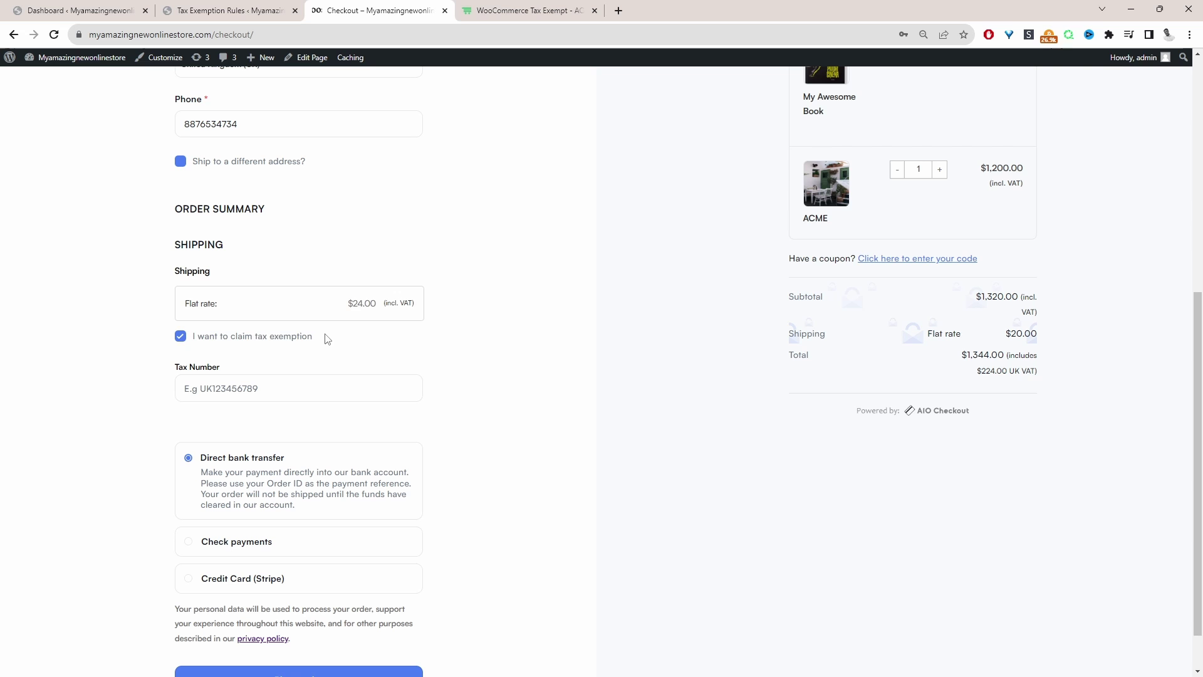
pyautogui.tripleClick(250, 332)
pyautogui.moveTo(200, 337); pyautogui.dragTo(585, 304)
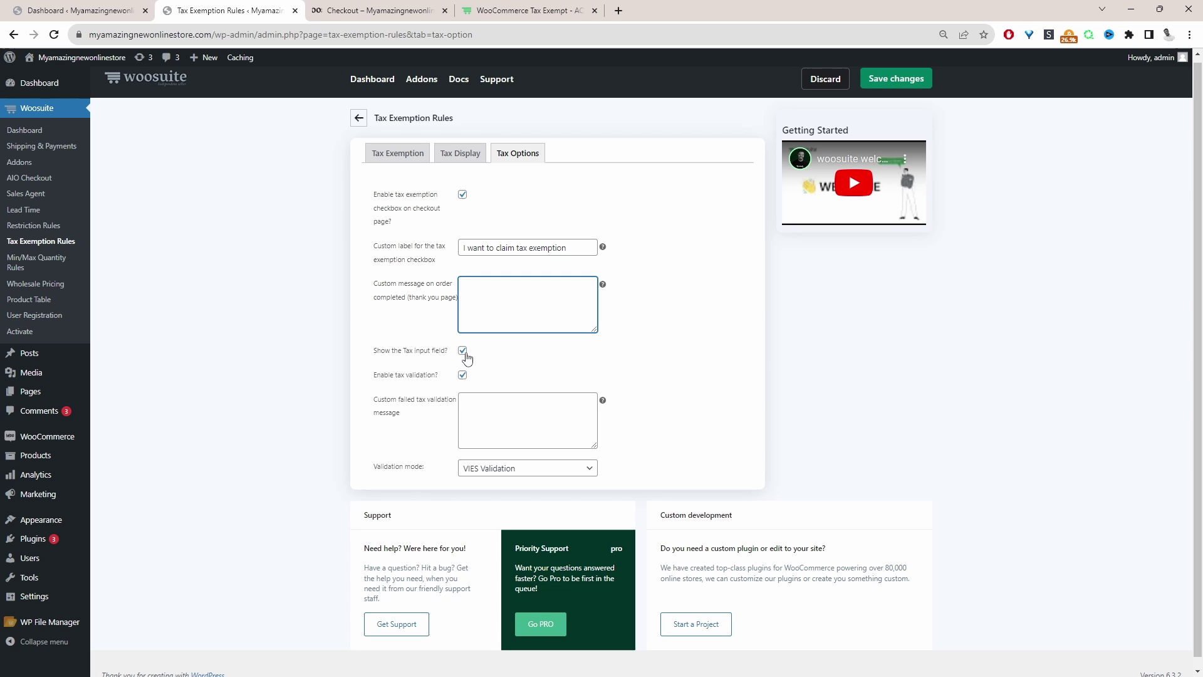
pyautogui.hotkey('ctrl', 'Tab')
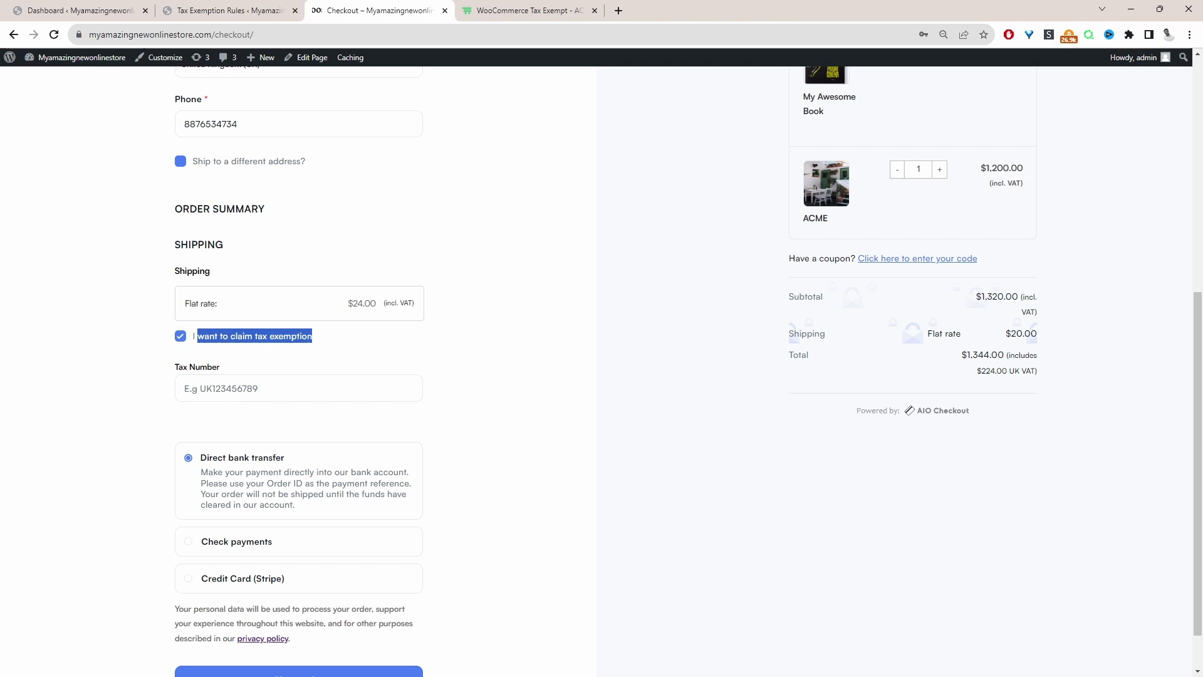
# Back in the Tax Options, keep the Validation mode set to VIES Validation.
pyautogui.hotkey('ctrl', 'shift', 'Tab')
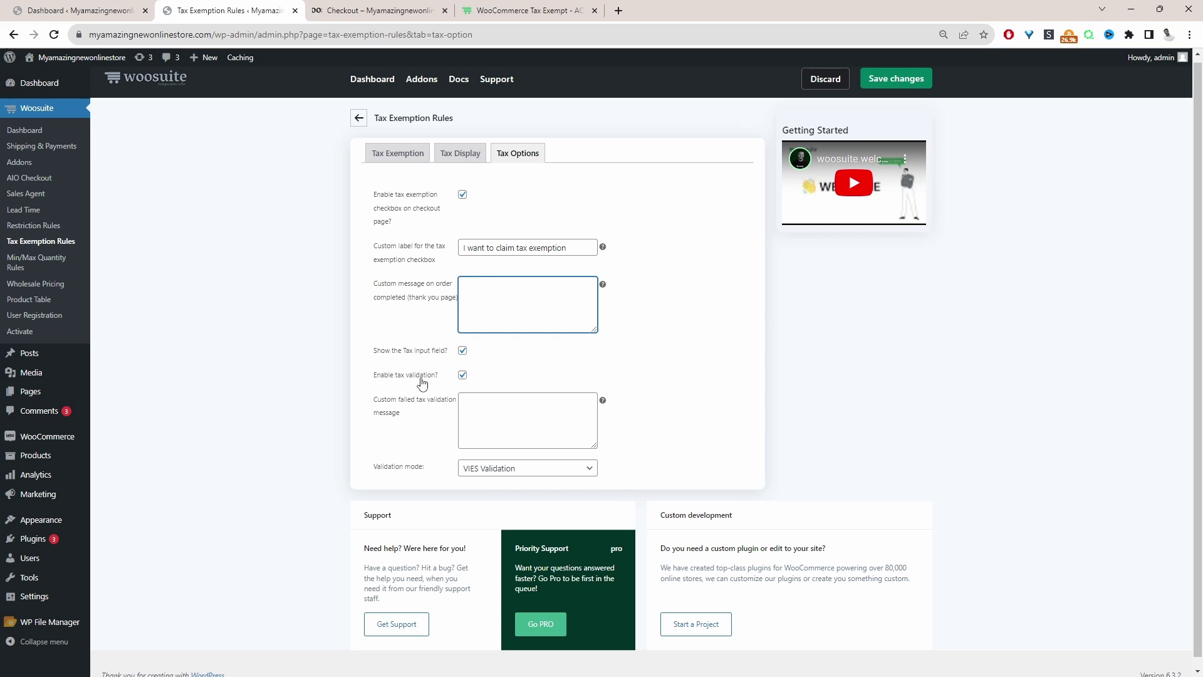
pyautogui.click(476, 404)
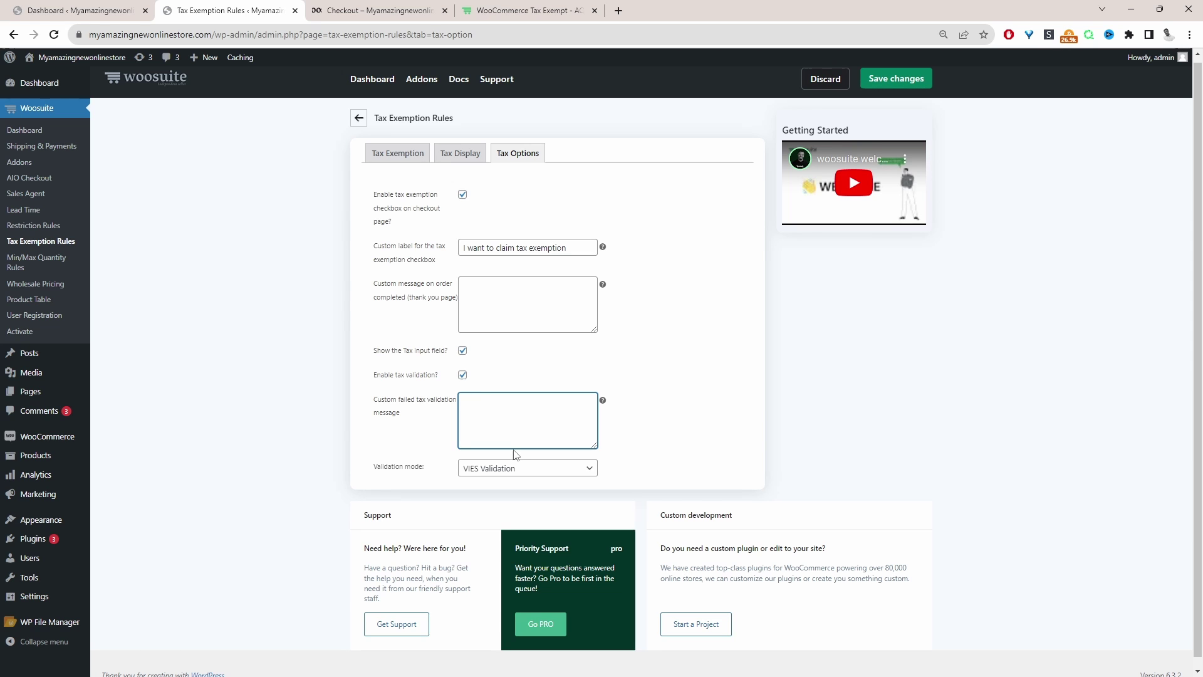
pyautogui.click(479, 472)
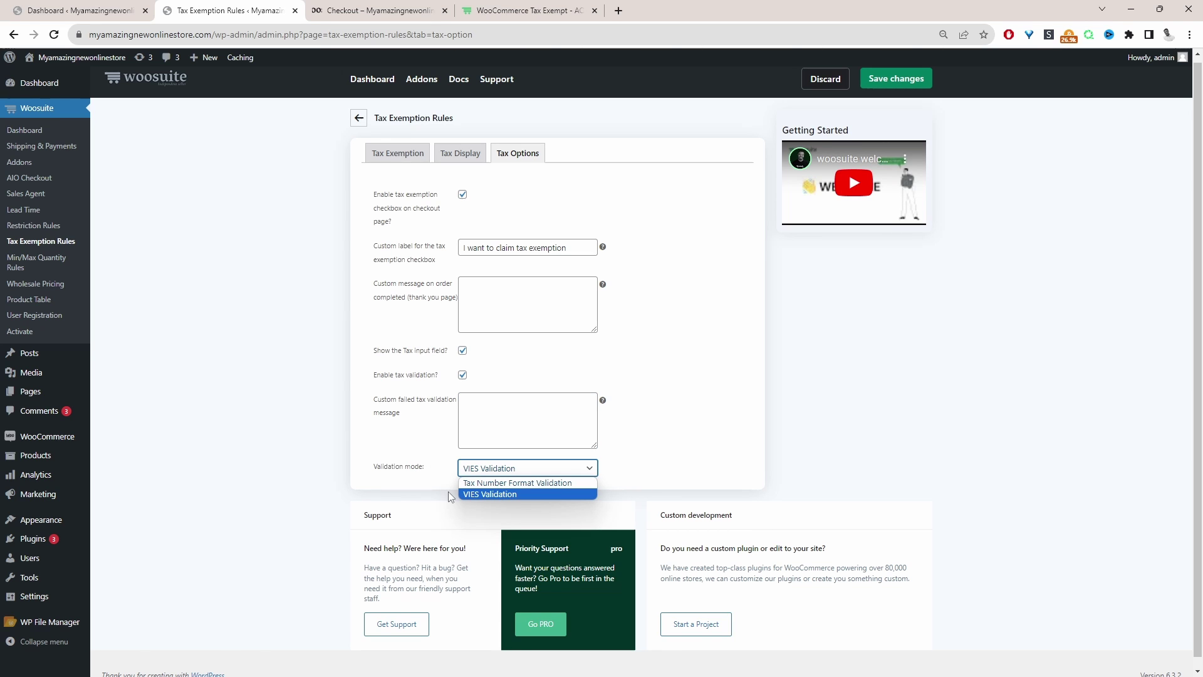
pyautogui.click(495, 494)
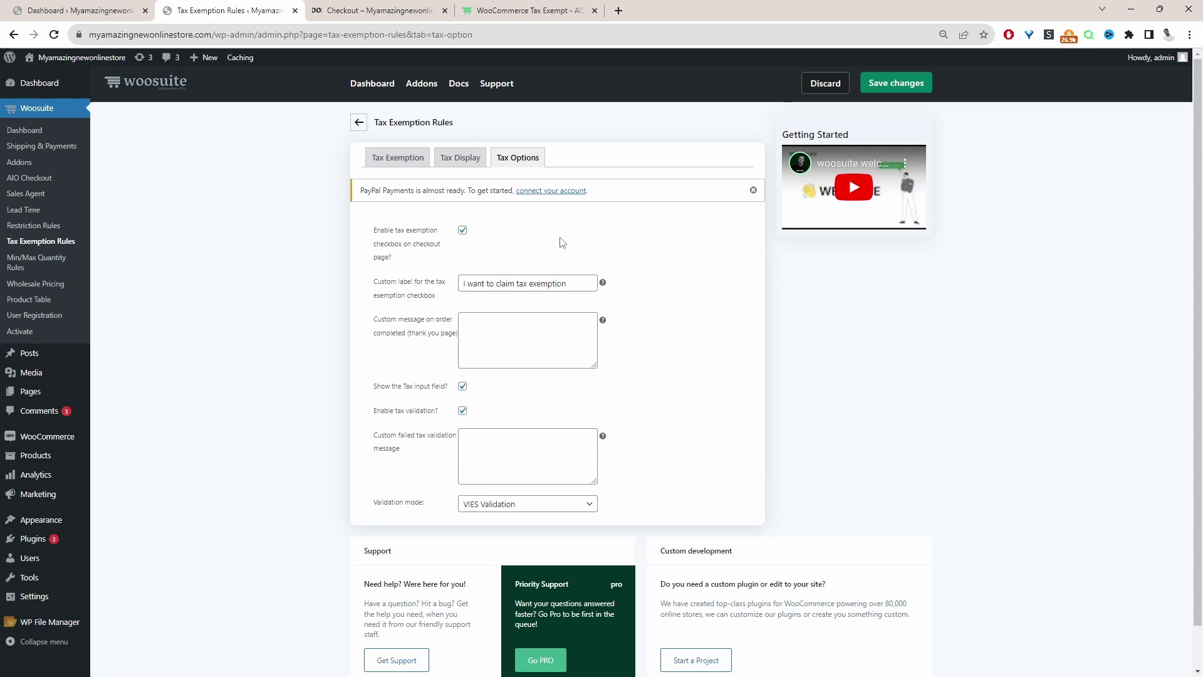
# Fill in the saved Swedish VAT number so it validates and the total drops to $1,120.00.
pyautogui.hotkey('ctrl', 'Tab')
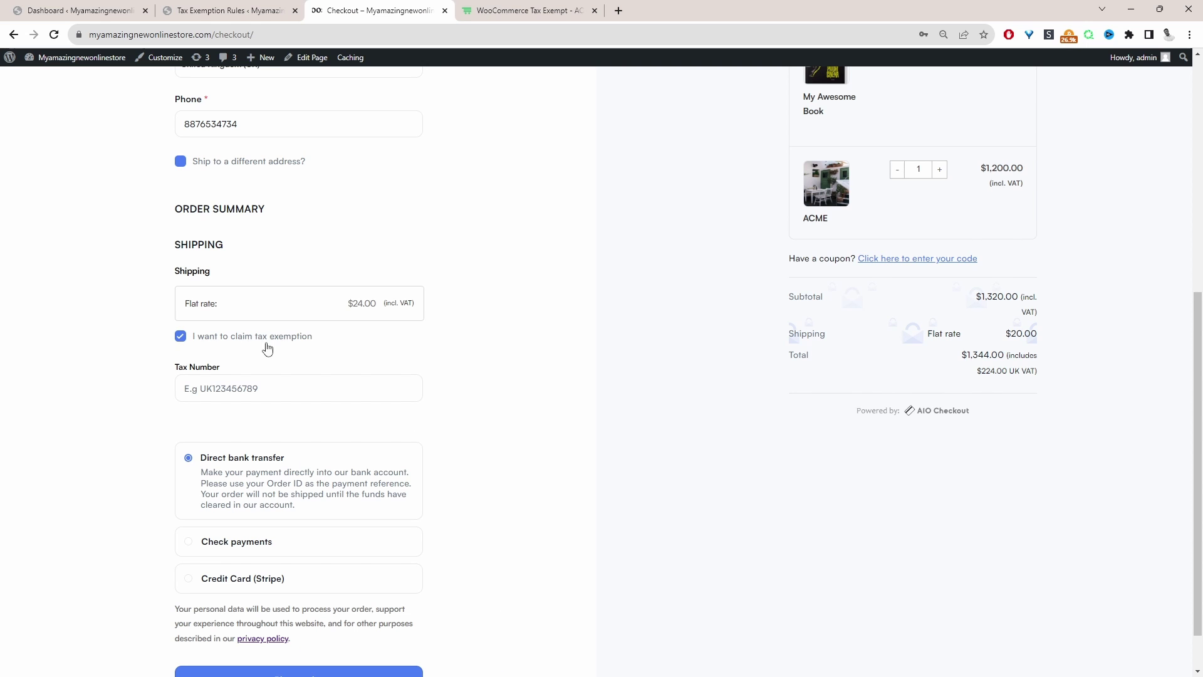
pyautogui.click(220, 389)
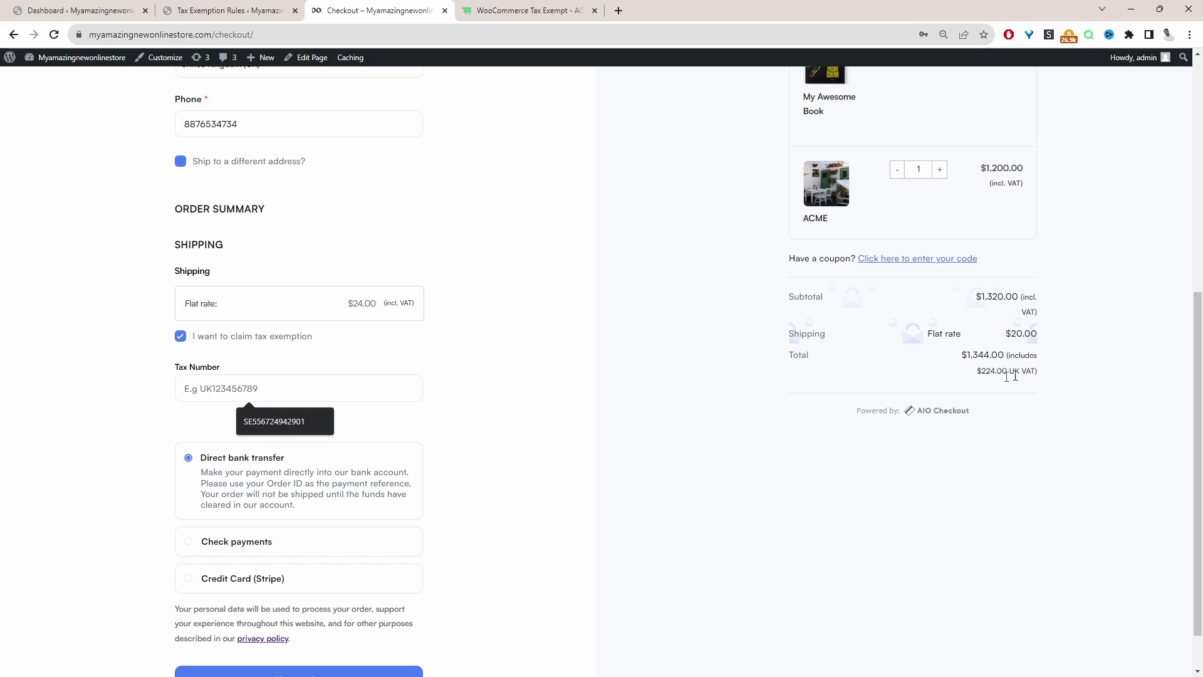
pyautogui.click(251, 420)
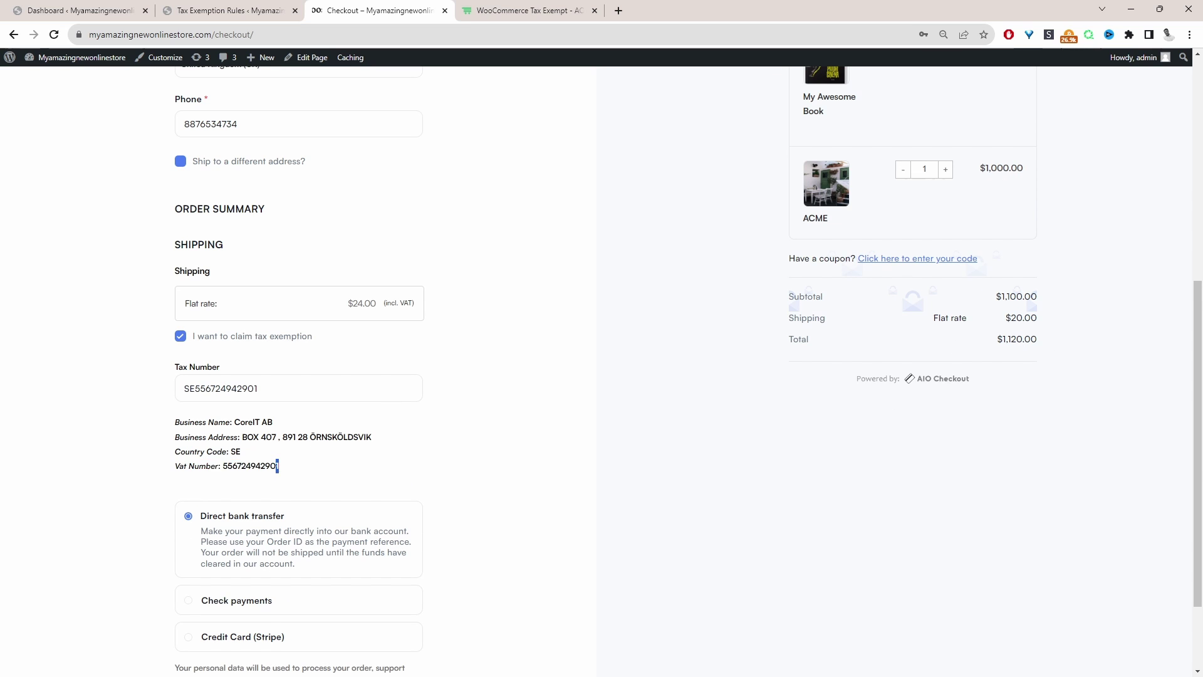
pyautogui.moveTo(279, 466); pyautogui.dragTo(229, 436)
pyautogui.click(528, 472)
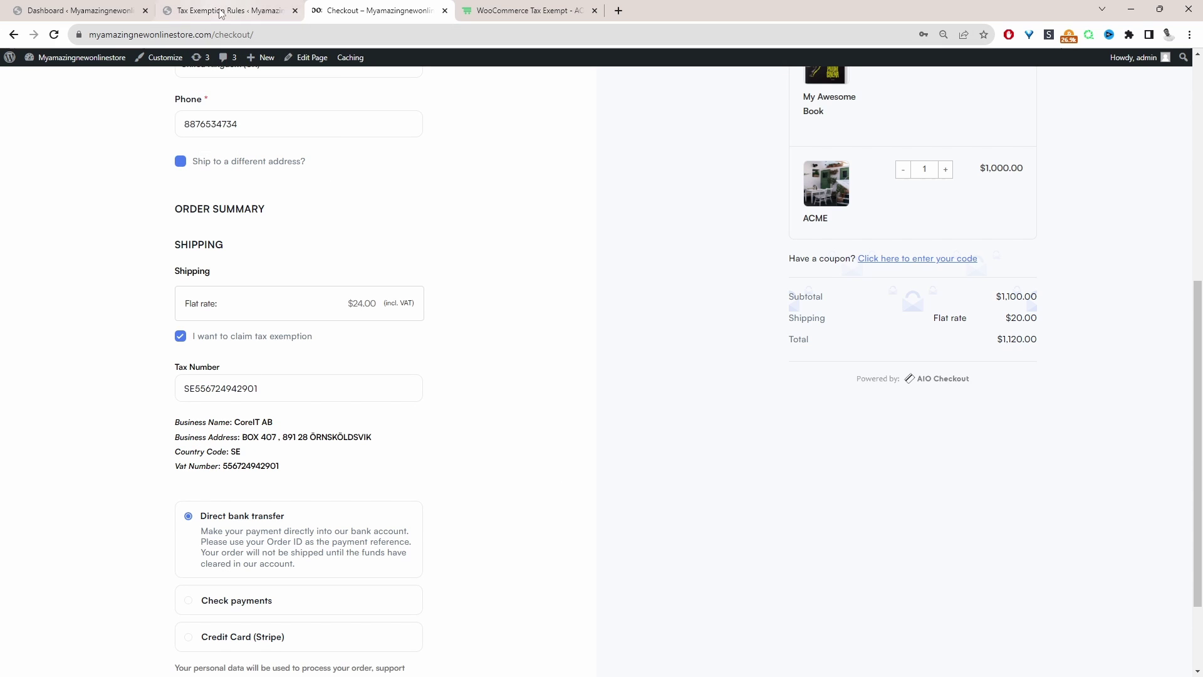
# Add a new rule on the Woosuite Tax Exemption tab.
pyautogui.click(221, 5)
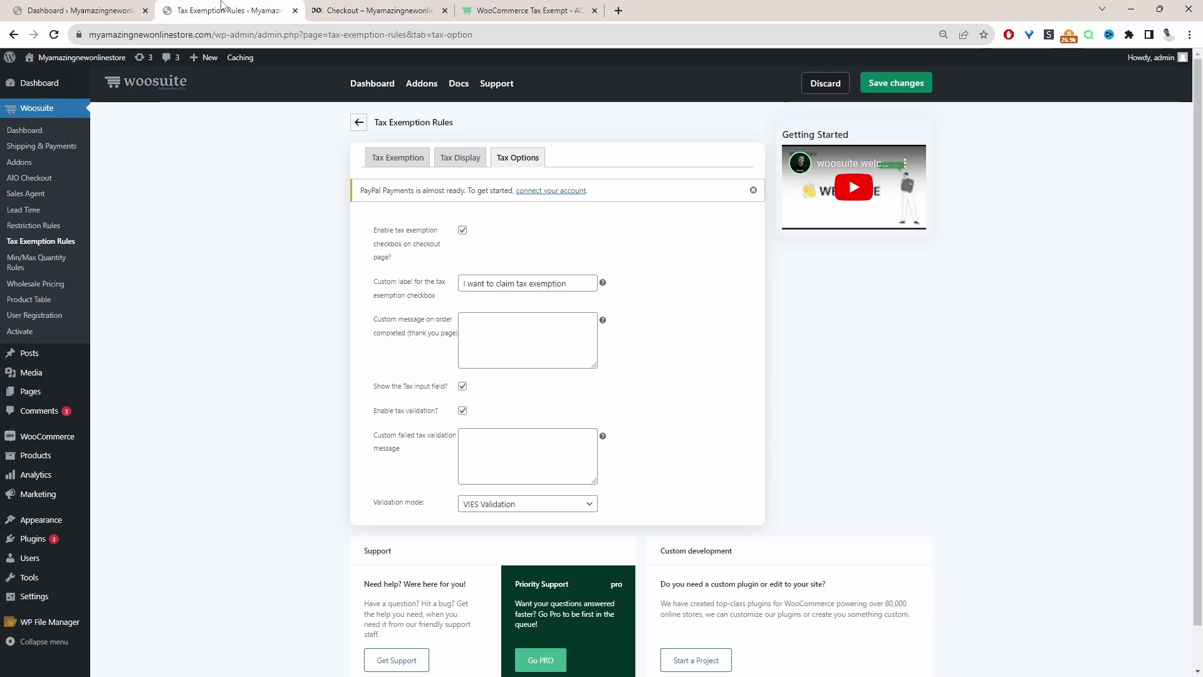
pyautogui.click(394, 163)
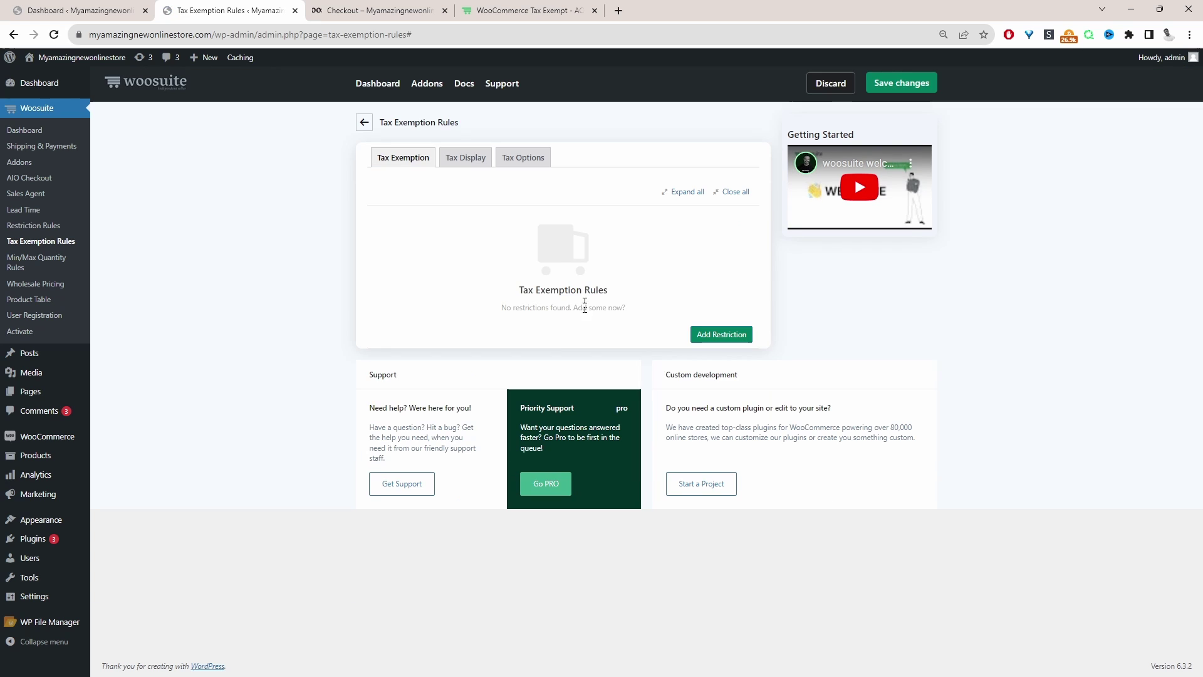
pyautogui.click(702, 337)
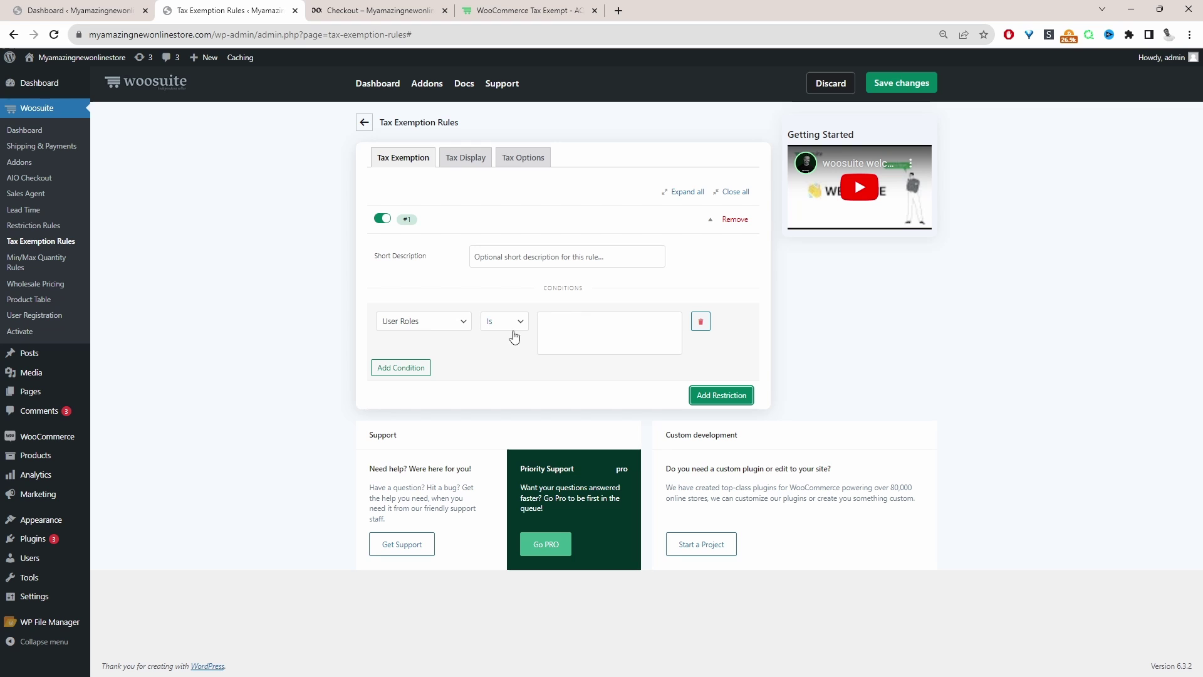
# Restrict rule #1 to the Administrator and Wholesale Customer user roles.
pyautogui.click(566, 333)
pyautogui.scroll(1, 589, 424)
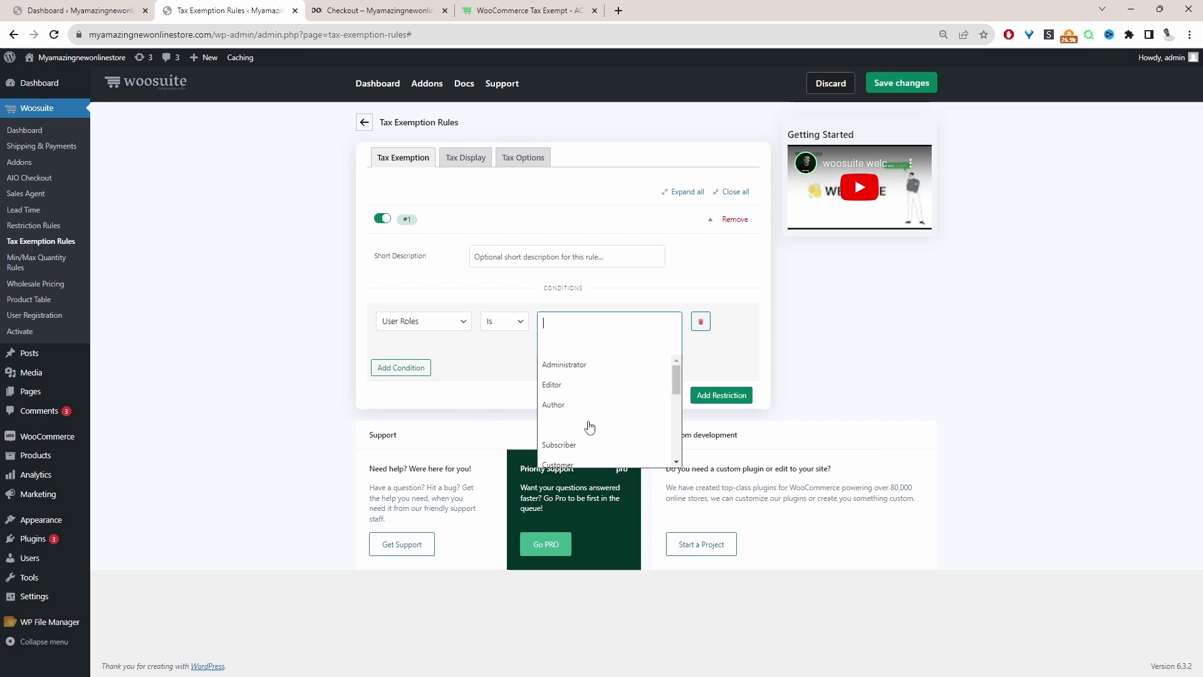
pyautogui.click(582, 362)
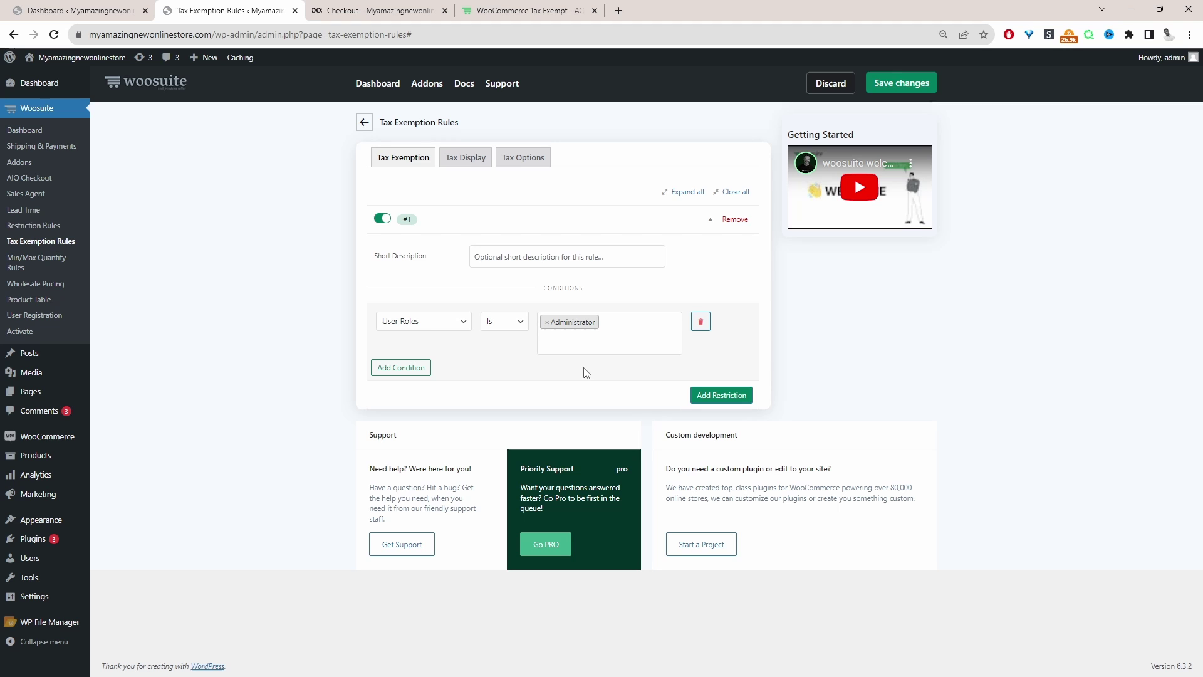
pyautogui.click(589, 347)
pyautogui.scroll(-3, 598, 401)
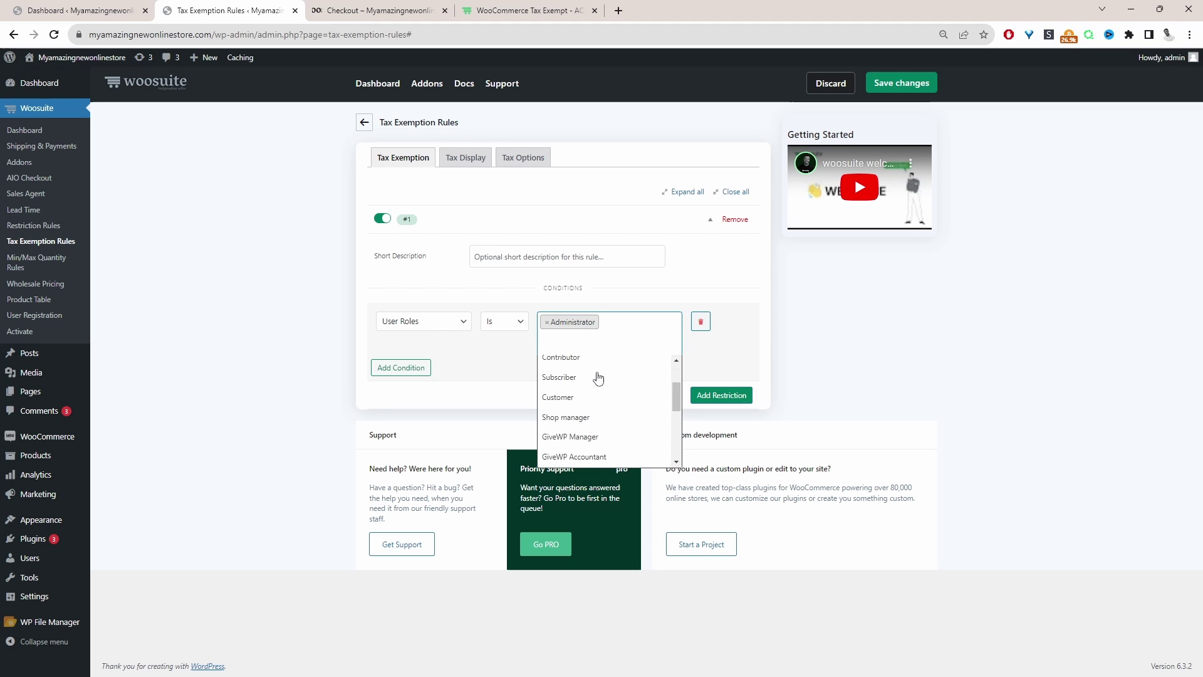
pyautogui.scroll(-3, 598, 420)
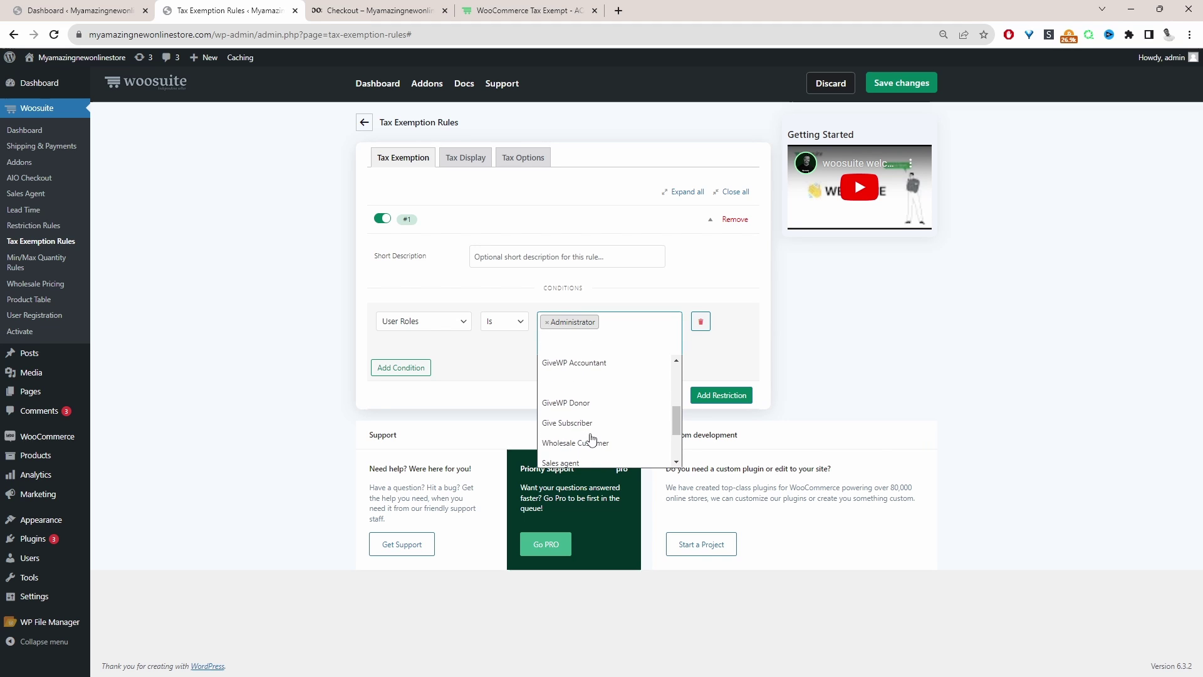
pyautogui.click(564, 437)
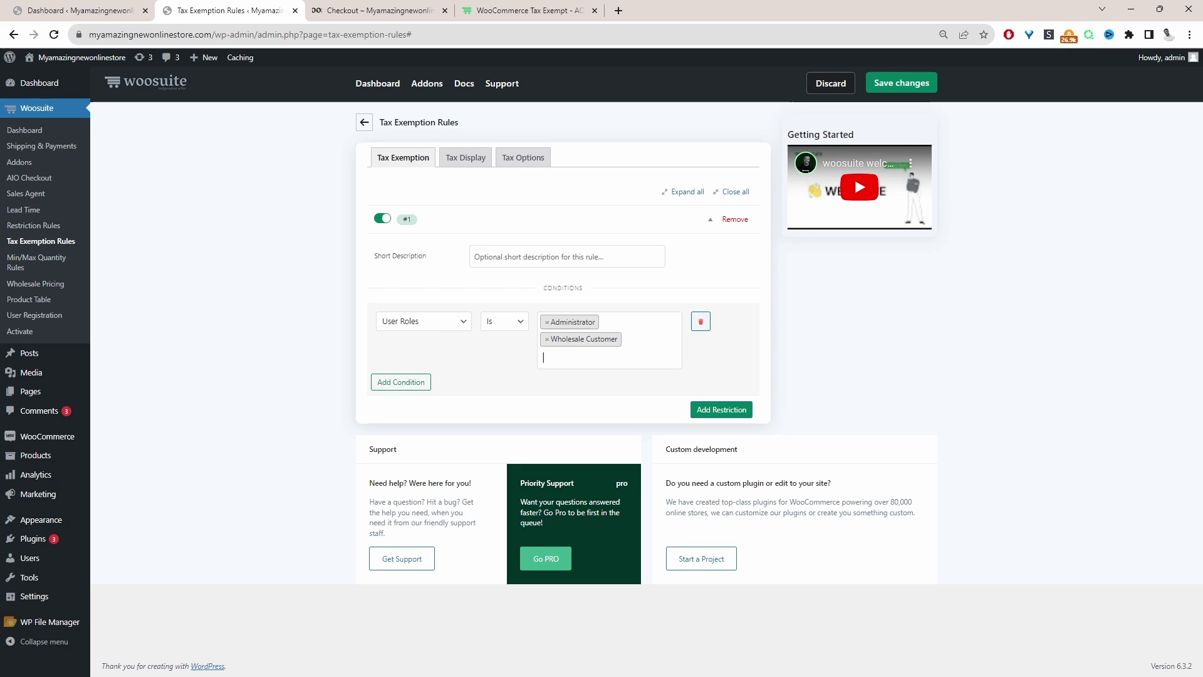
# Add an AND Countries condition for Netherlands, then delete it again.
pyautogui.click(396, 385)
pyautogui.click(410, 388)
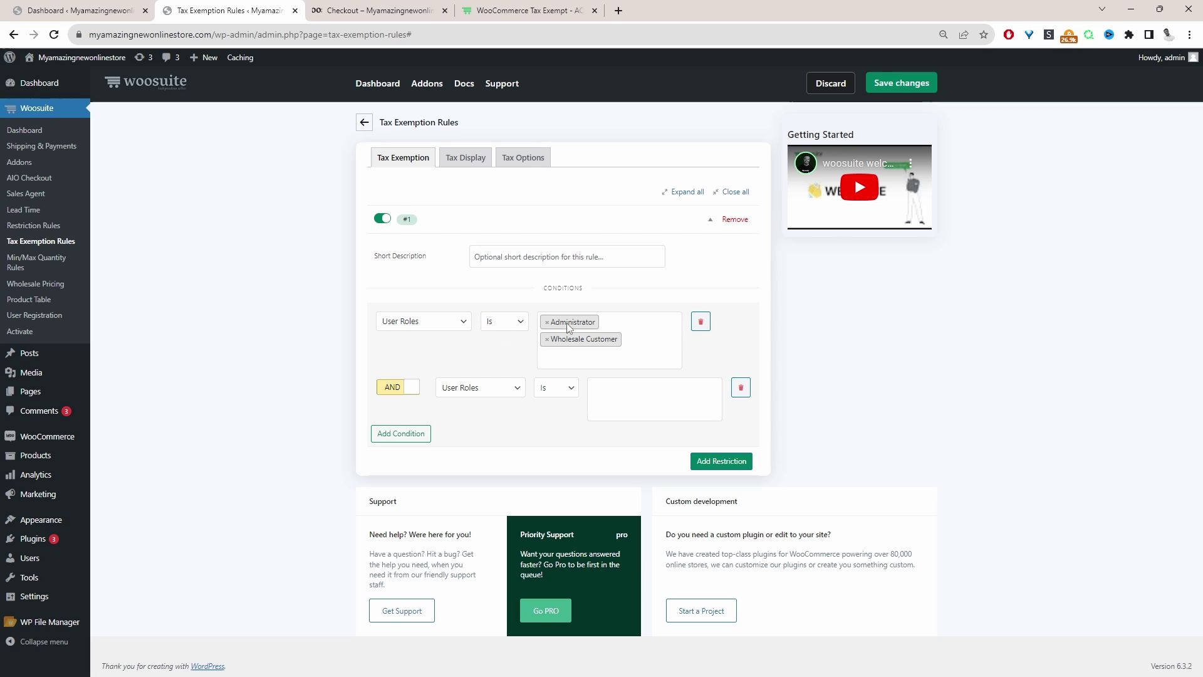
pyautogui.click(489, 385)
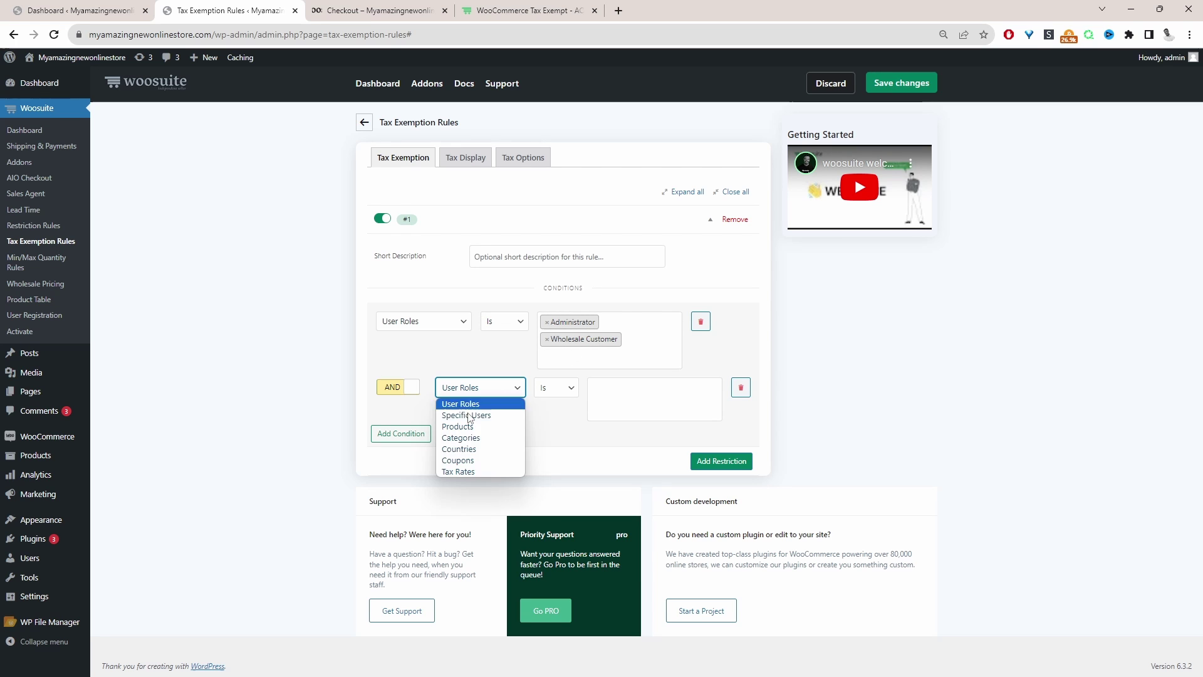
pyautogui.click(478, 450)
pyautogui.click(601, 398)
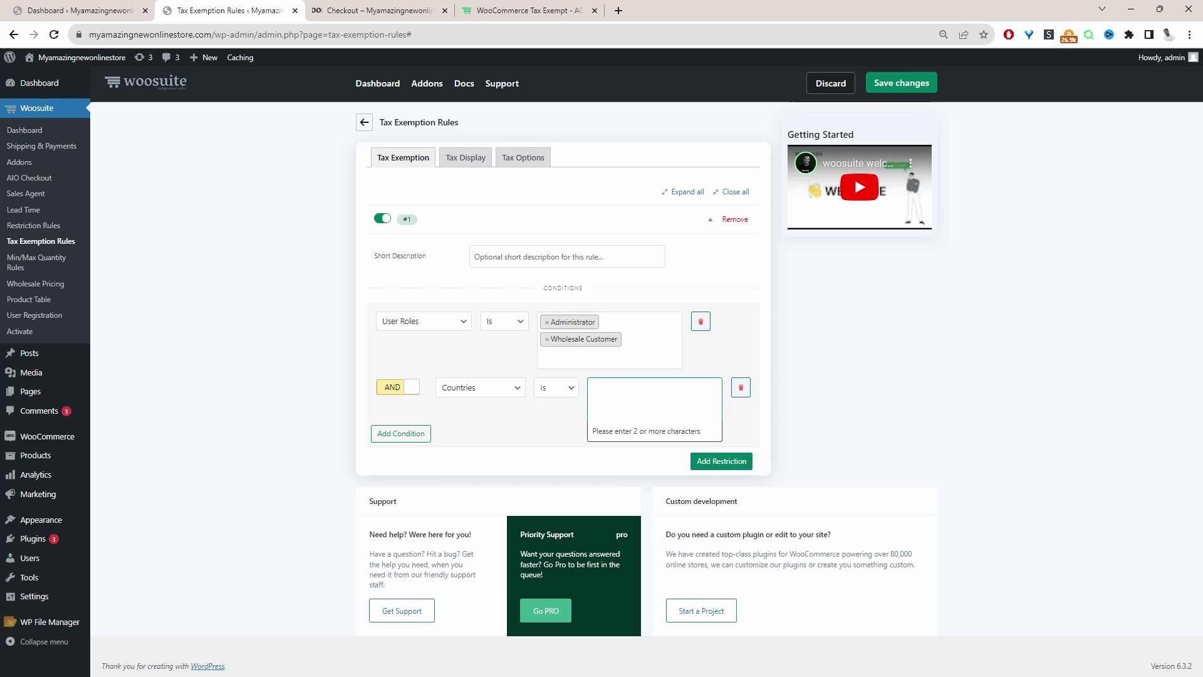
pyautogui.write('neth')
pyautogui.press('Return')
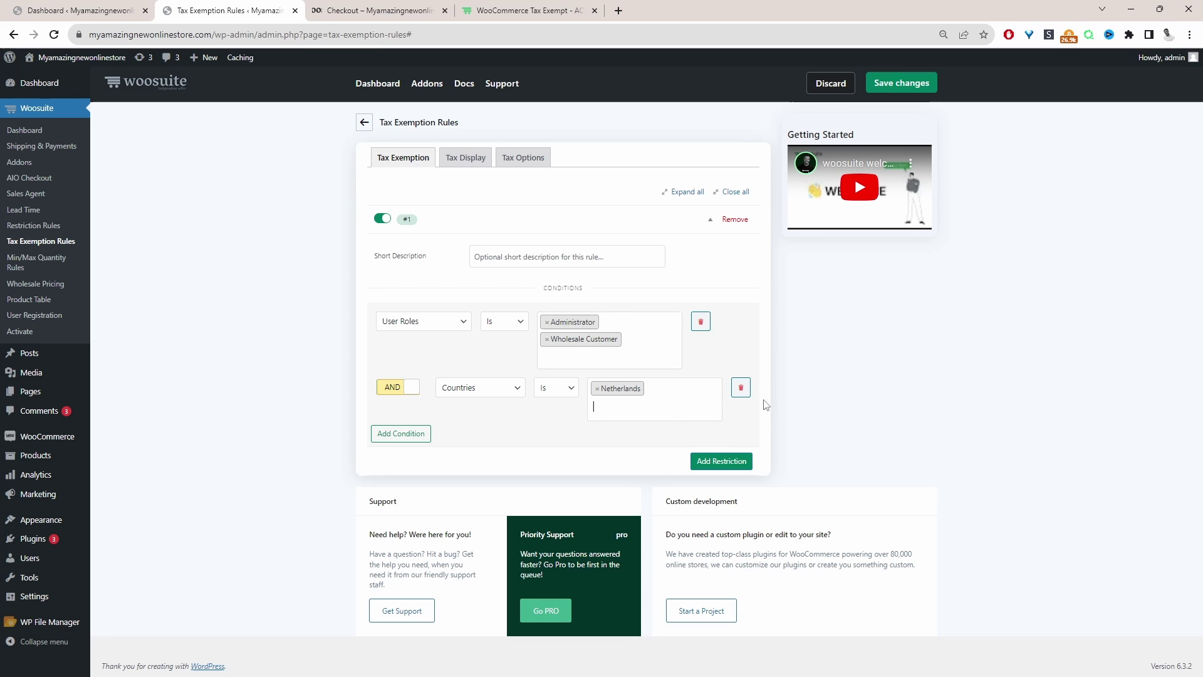
pyautogui.click(741, 387)
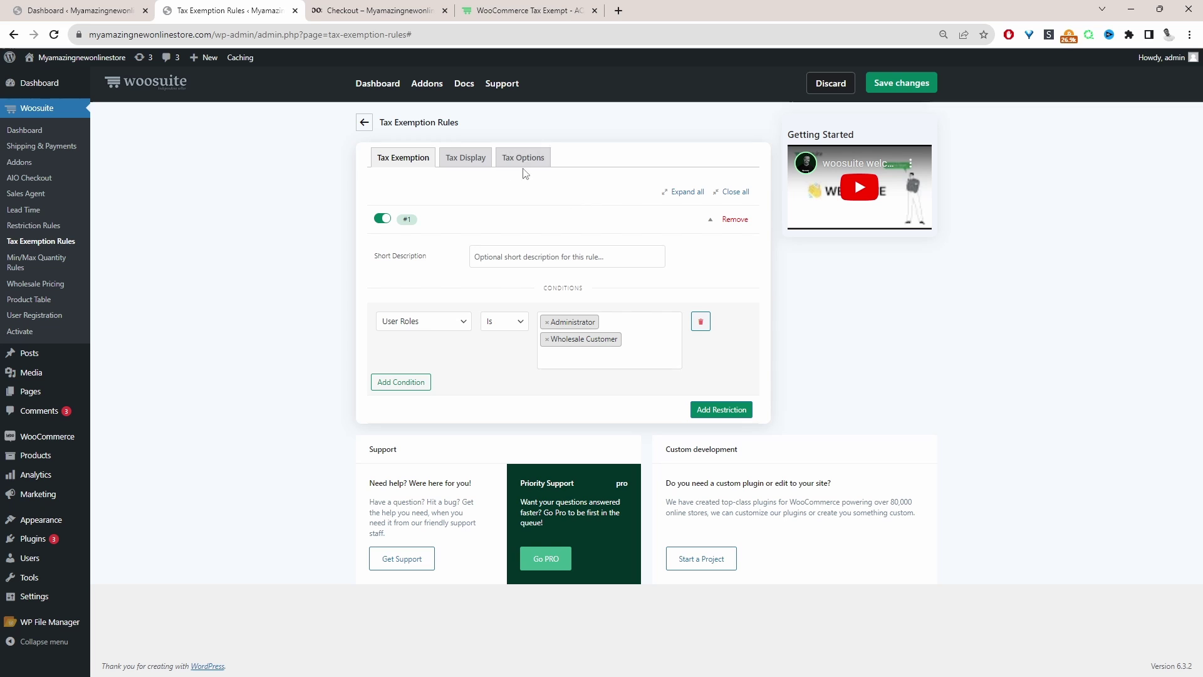
# Leave the rule's short description empty and save the tax exemption rule.
pyautogui.click(543, 257)
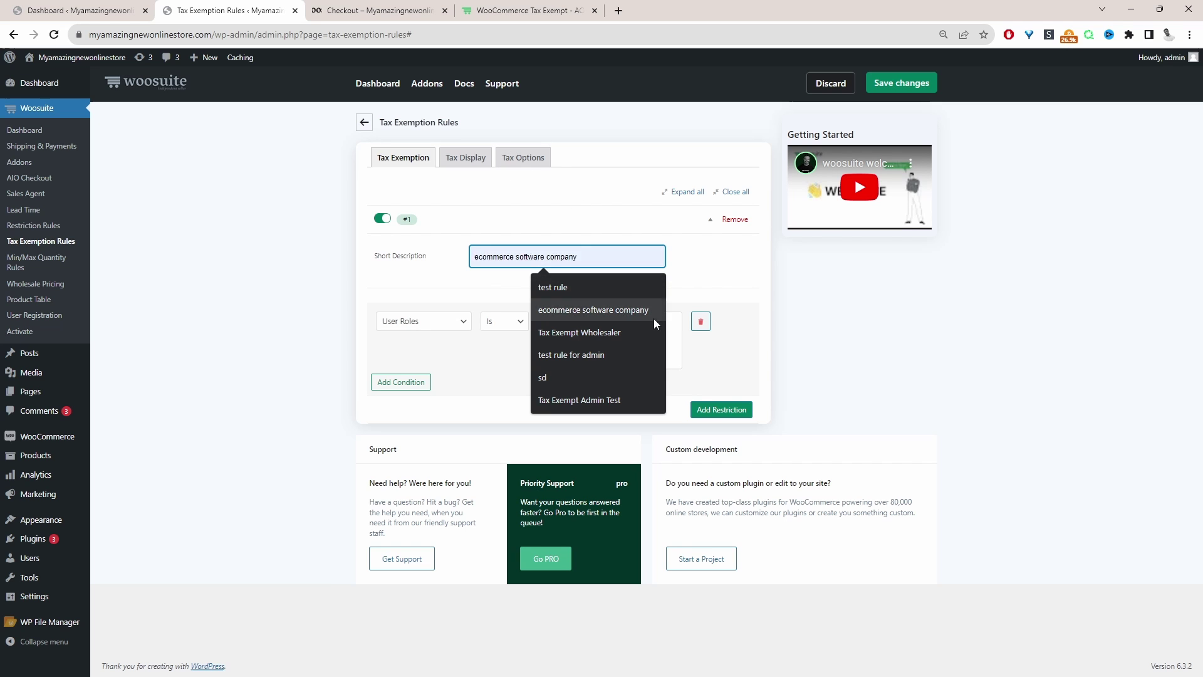
pyautogui.click(814, 368)
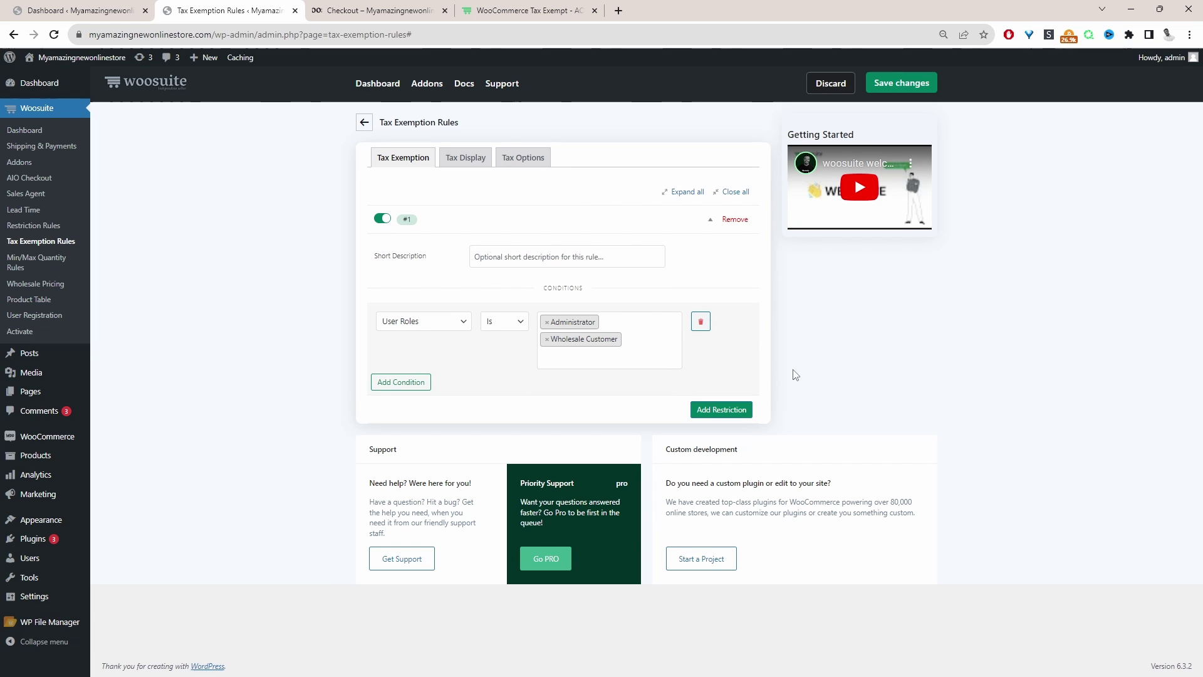
pyautogui.click(897, 86)
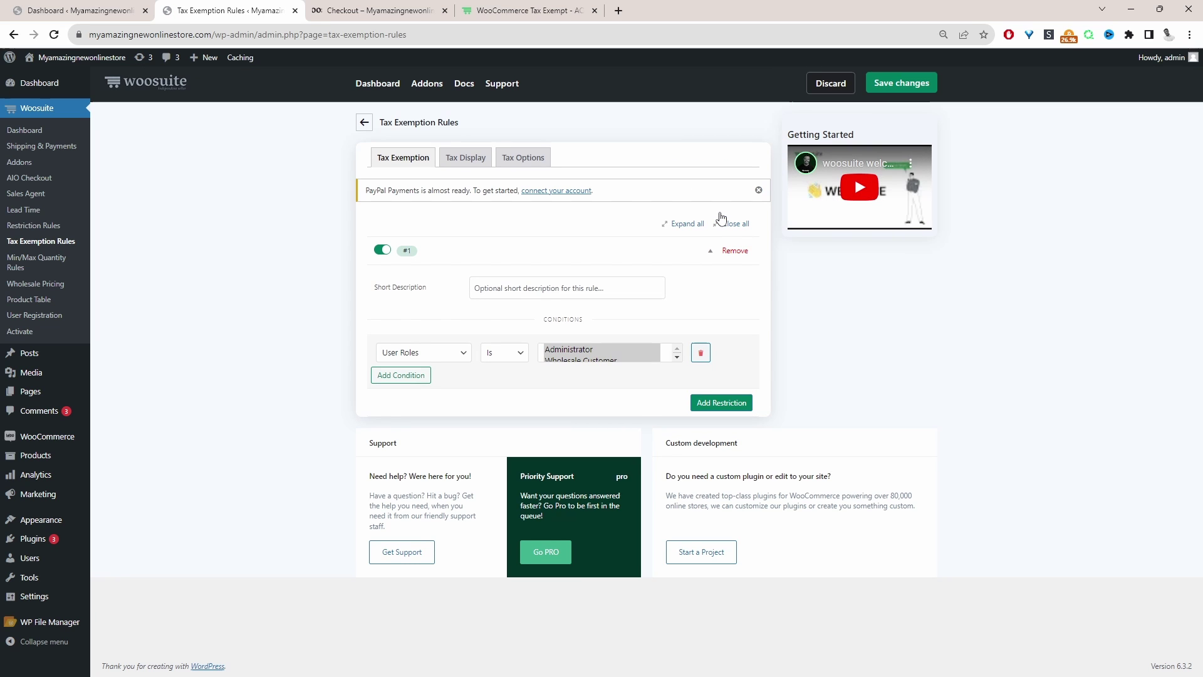
# Check out as a guest in Incognito with the saved VAT number; the $204.00 UK VAT remains.
pyautogui.click(370, 10)
pyautogui.click(211, 36)
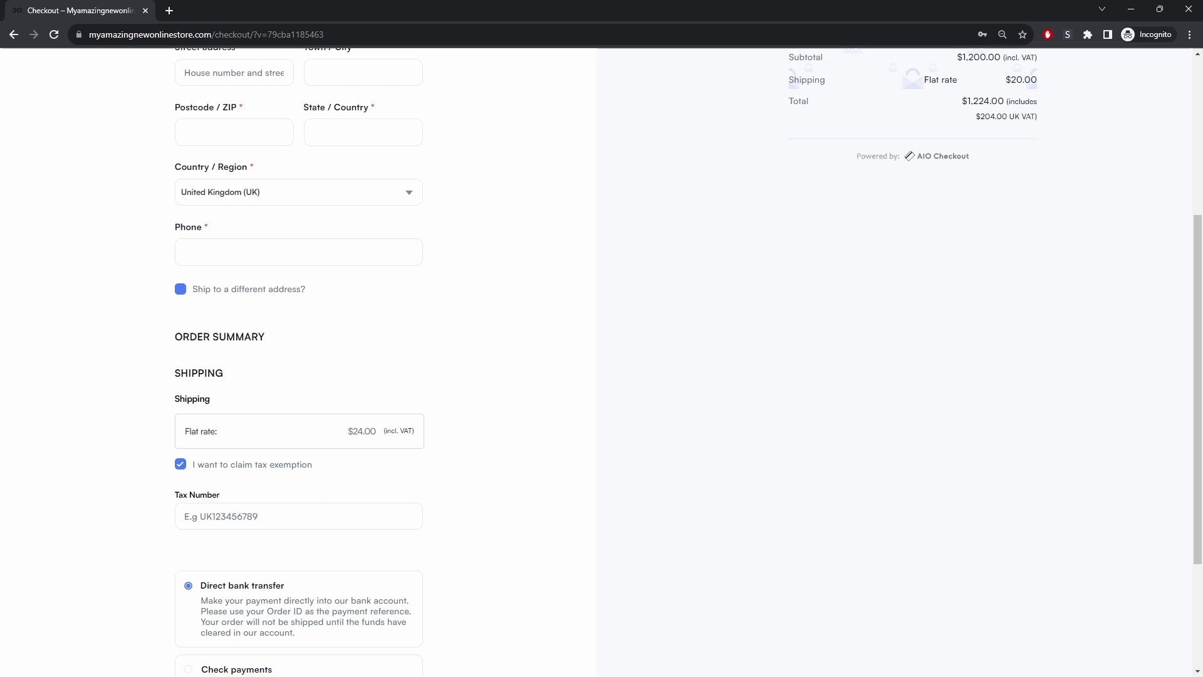
pyautogui.click(249, 516)
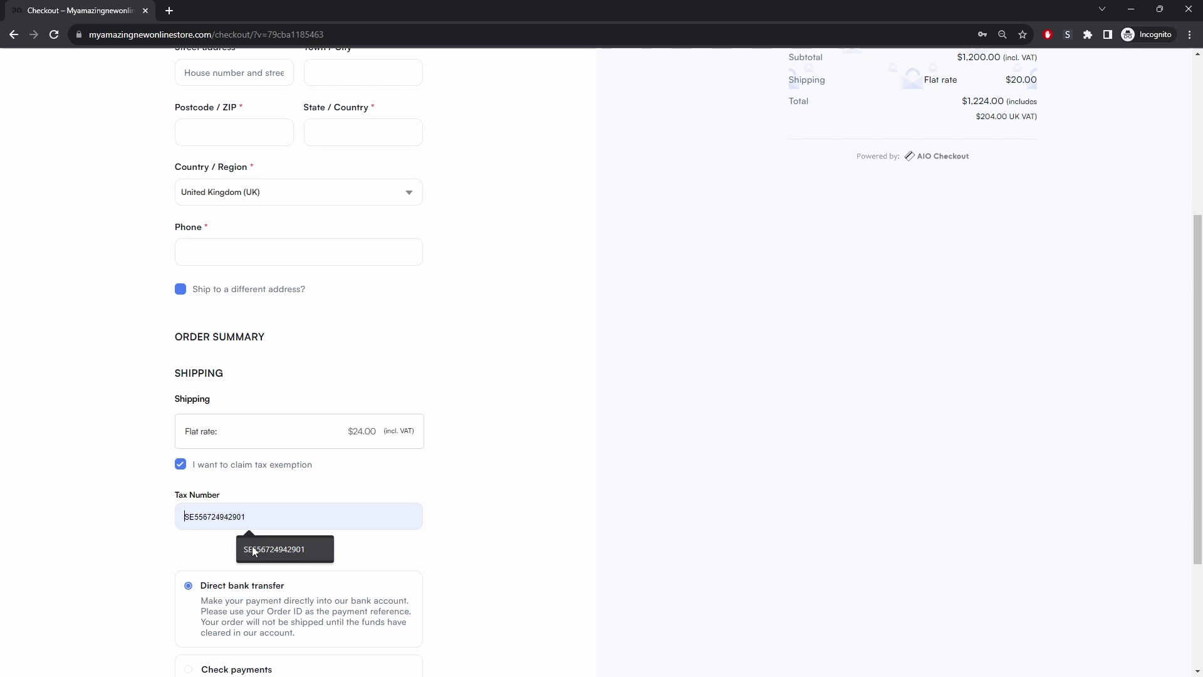
pyautogui.click(252, 549)
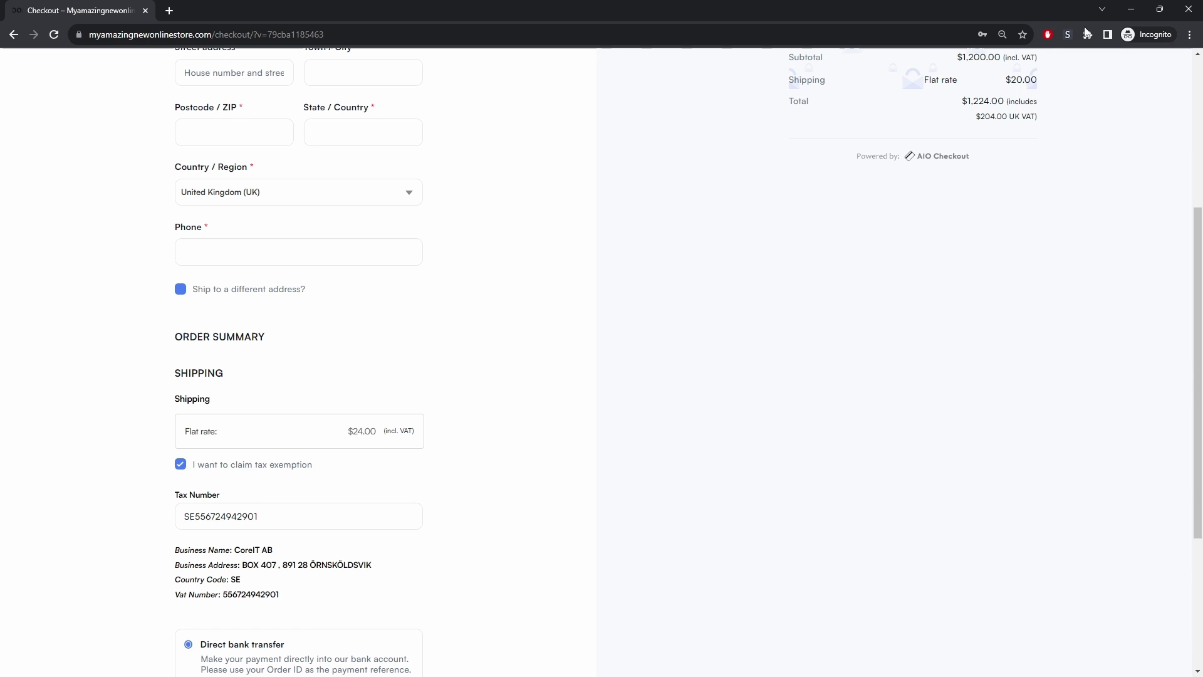
pyautogui.click(1128, 9)
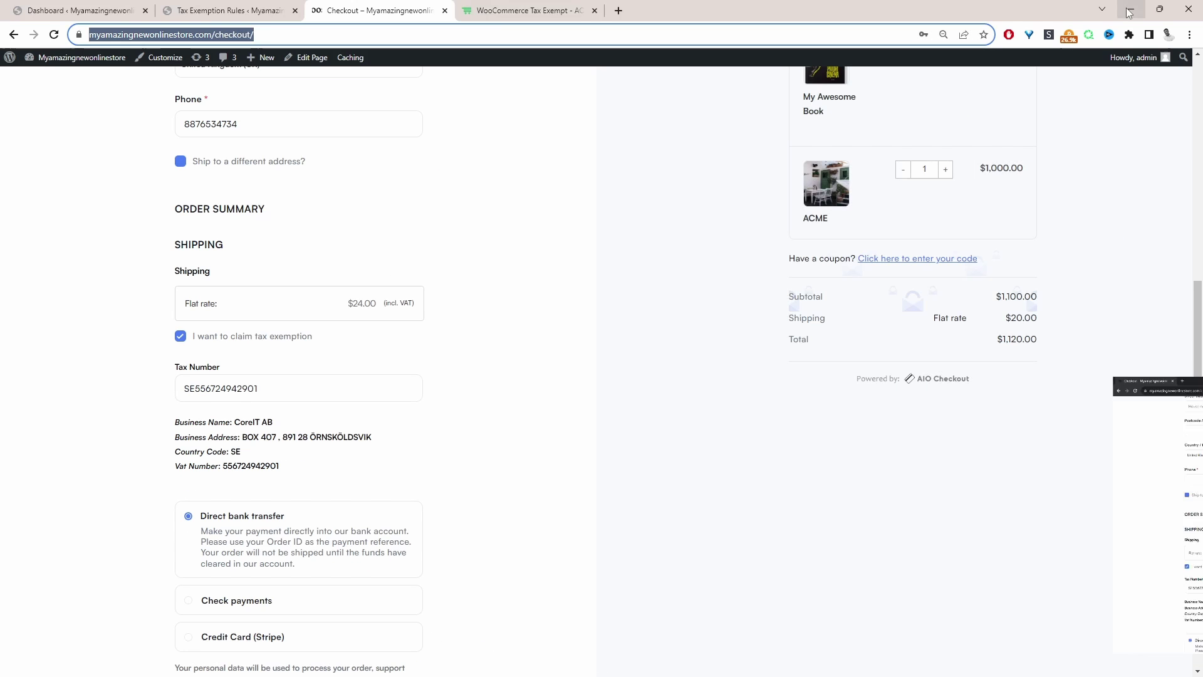
# Return to the Woosuite Tax Exemption Rules settings showing rule #1 for Administrator and Wholesale Customer.
pyautogui.click(226, 10)
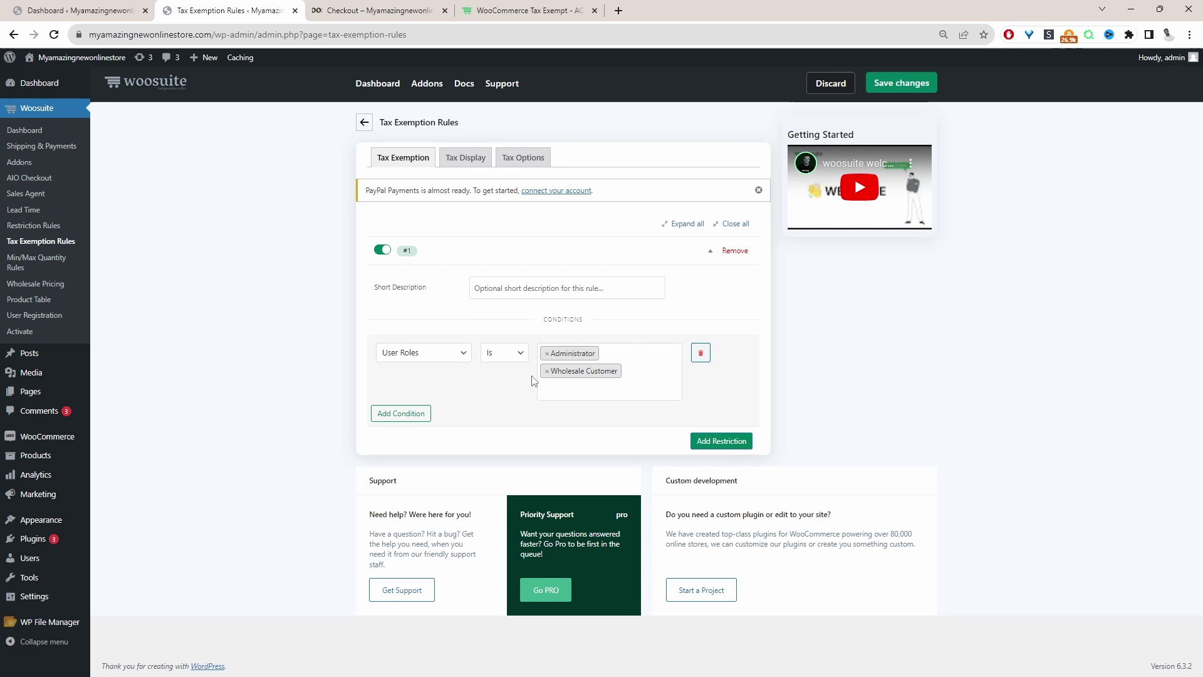